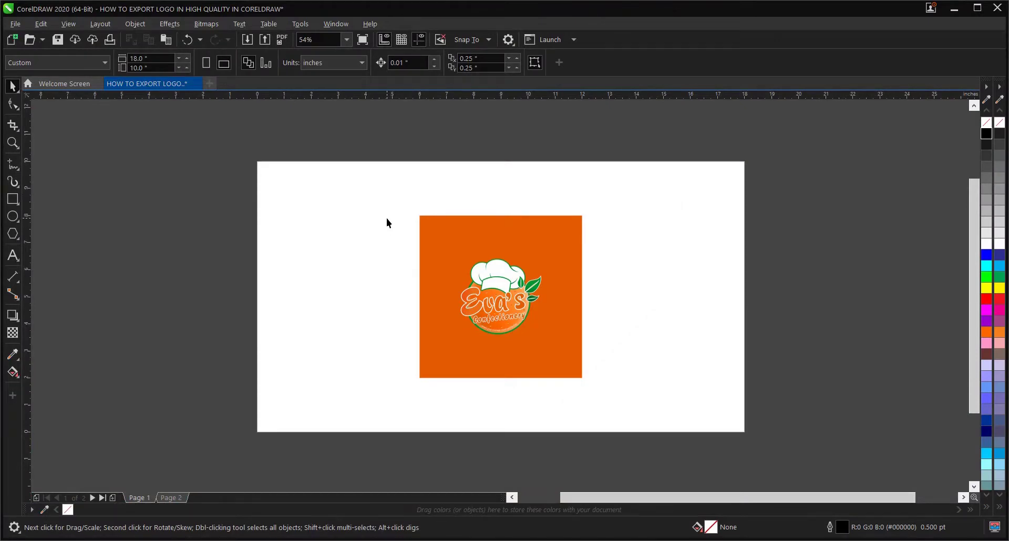
- Zoom in on the logo, then switch to Page 2 and fit the whole page in view
key(z)
drag(399, 206, 599, 388)
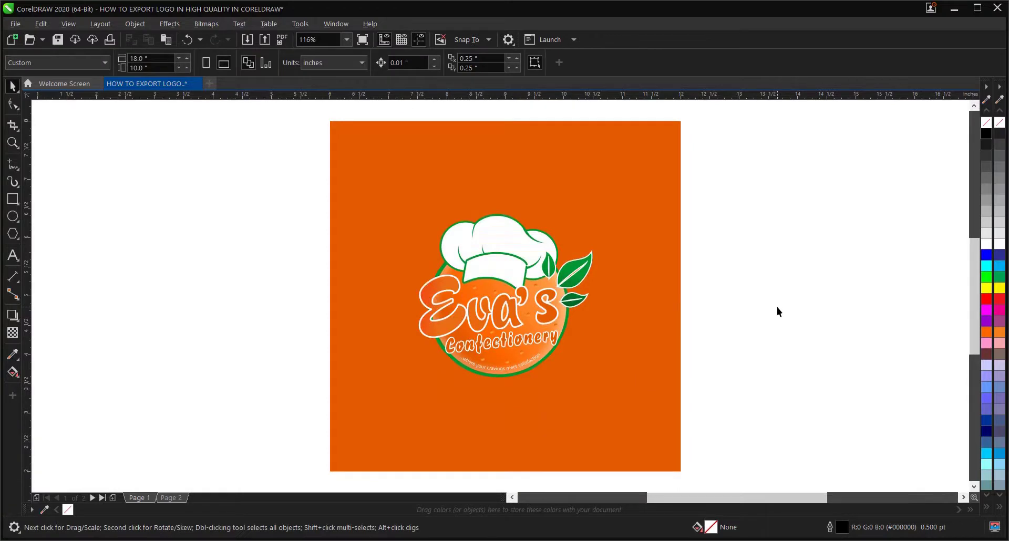
click(177, 500)
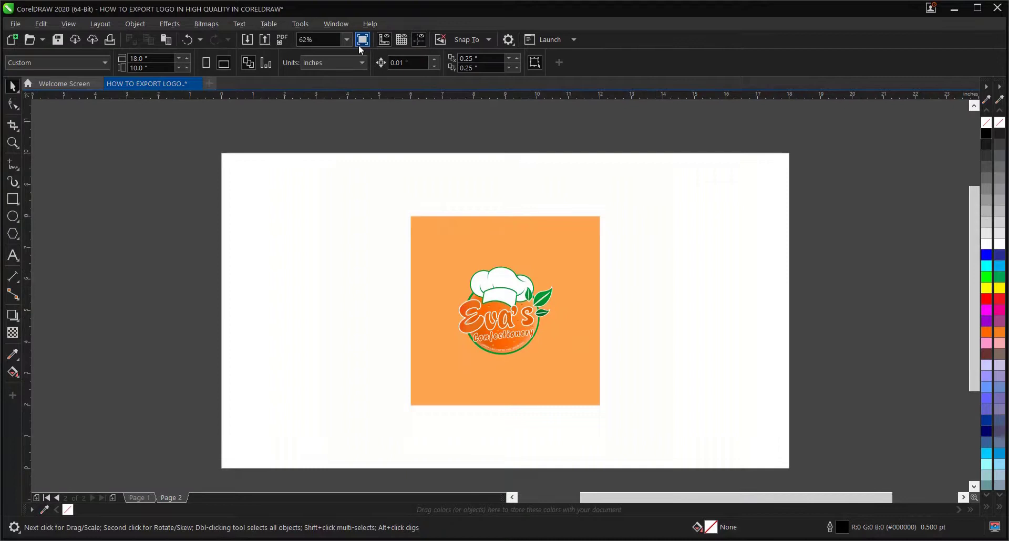
click(349, 41)
click(330, 62)
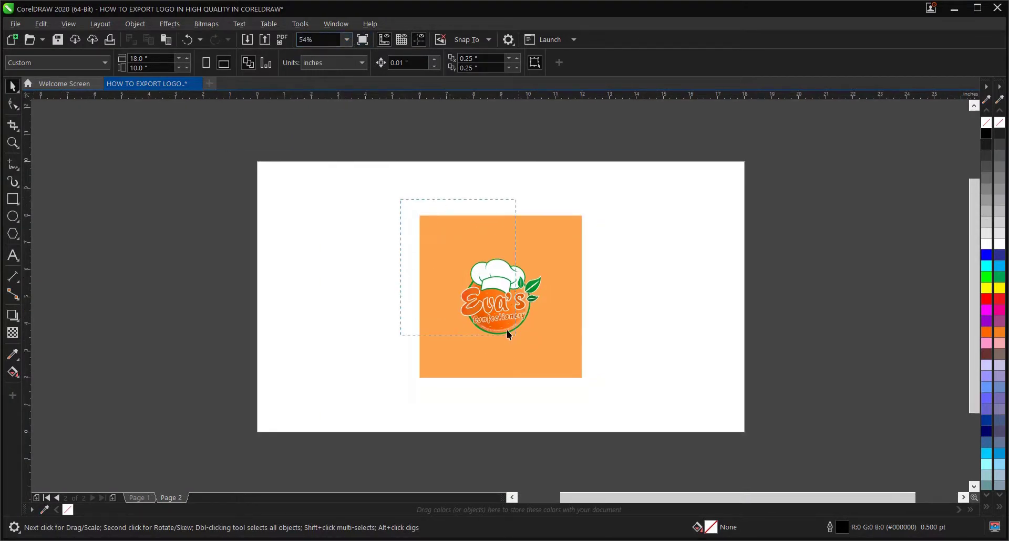
- Select the whole lighter orange logo group on Page 2
drag(605, 390, 606, 390)
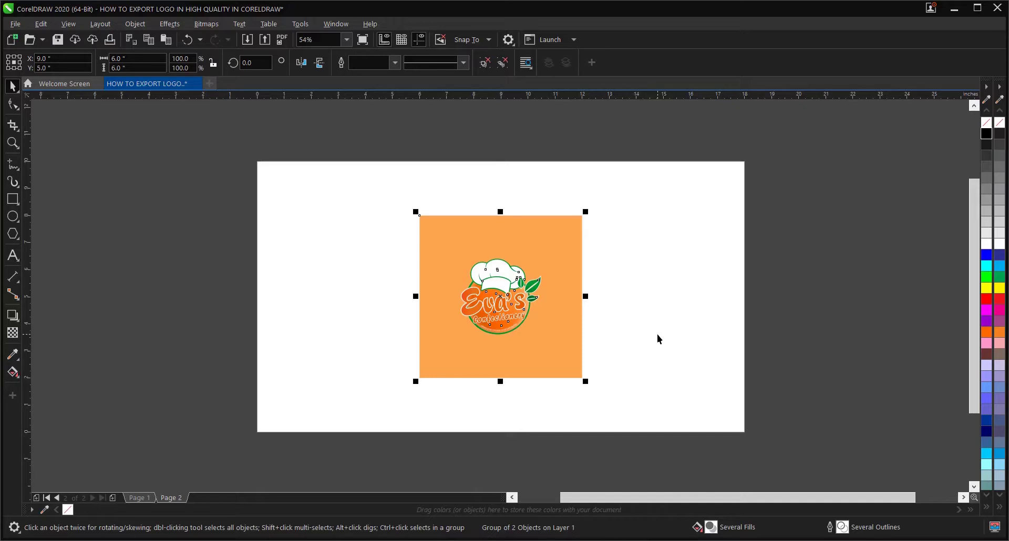
click(647, 333)
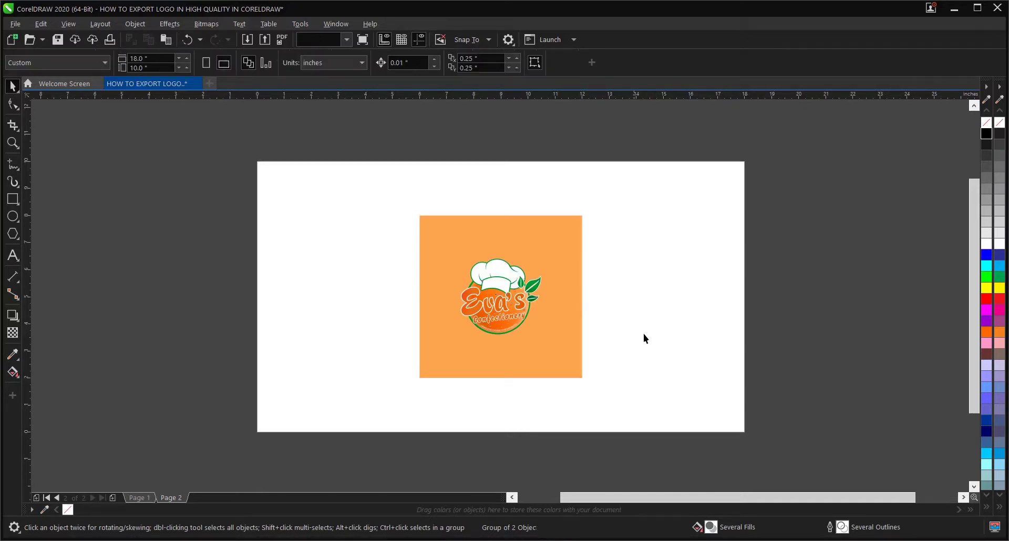
click(553, 294)
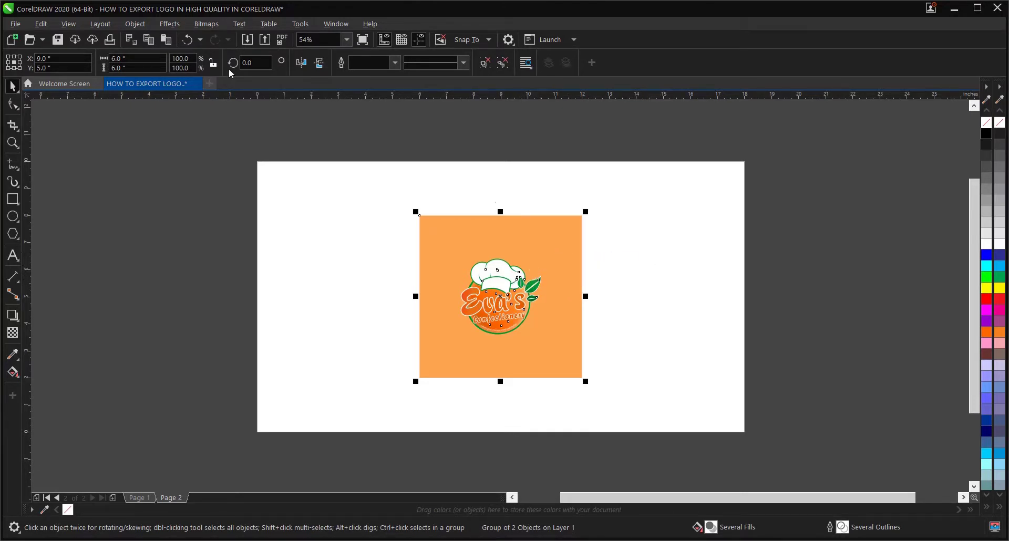
- Start a JPG export into the Desktop LOGO folder with the file name 'LOGO 1'
click(263, 41)
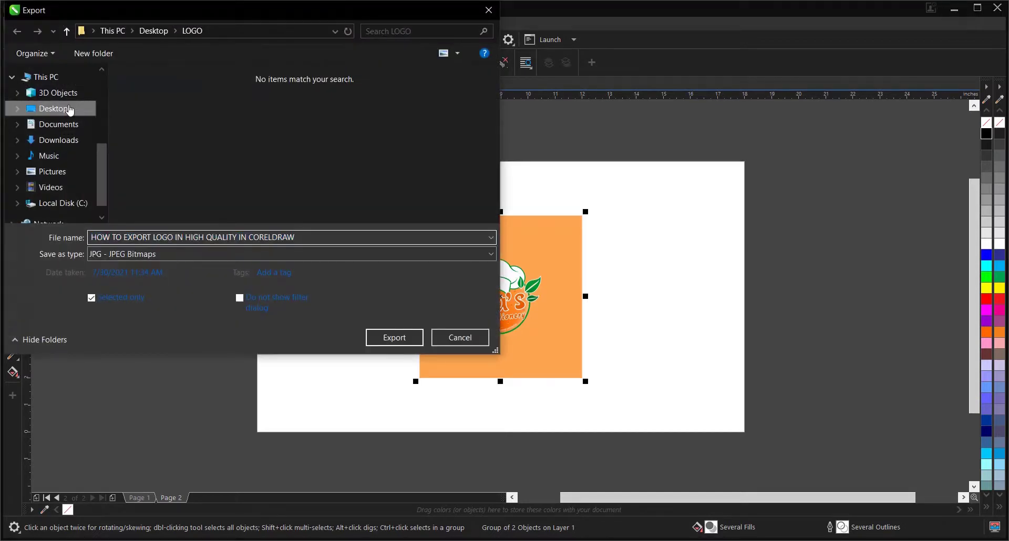
click(70, 109)
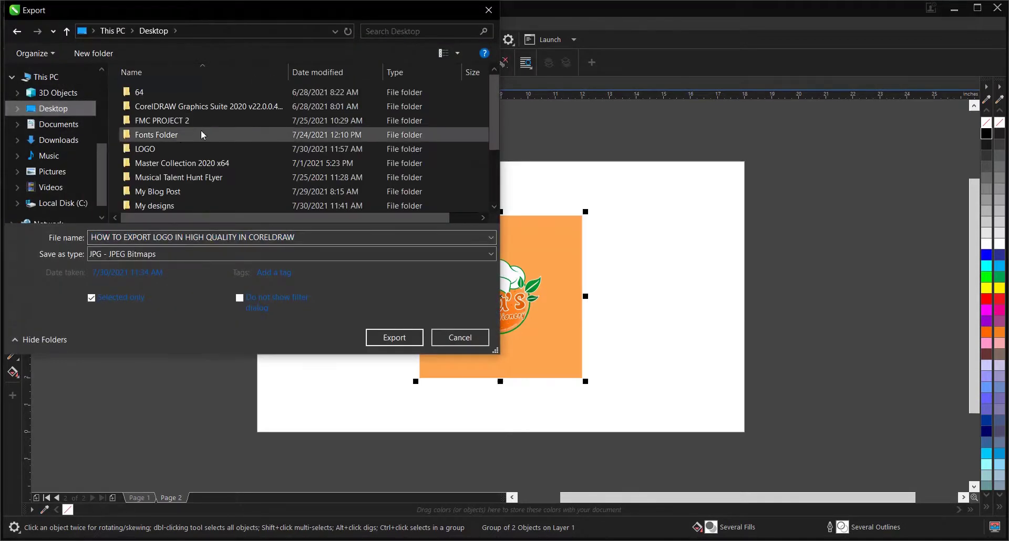
click(178, 147)
click(399, 340)
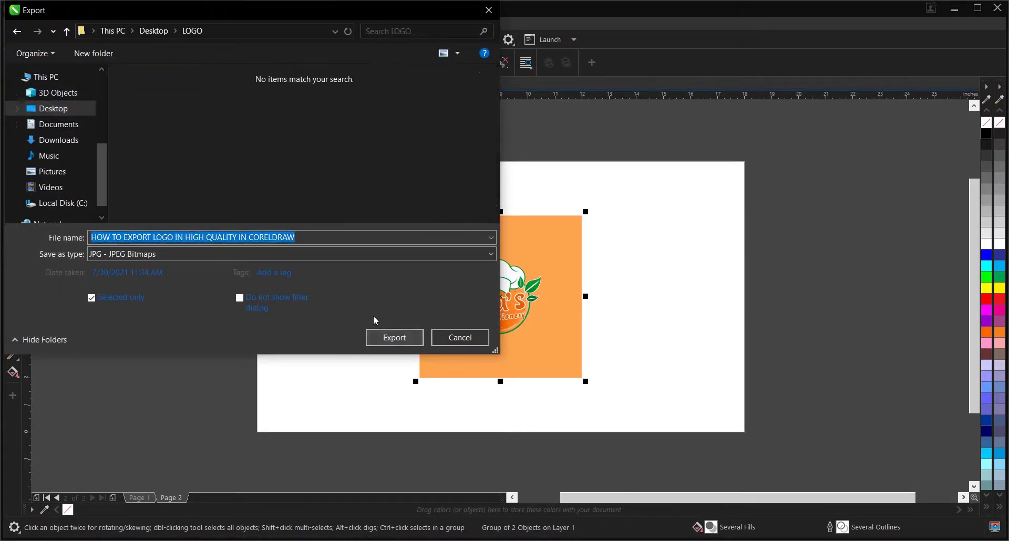
text(L)
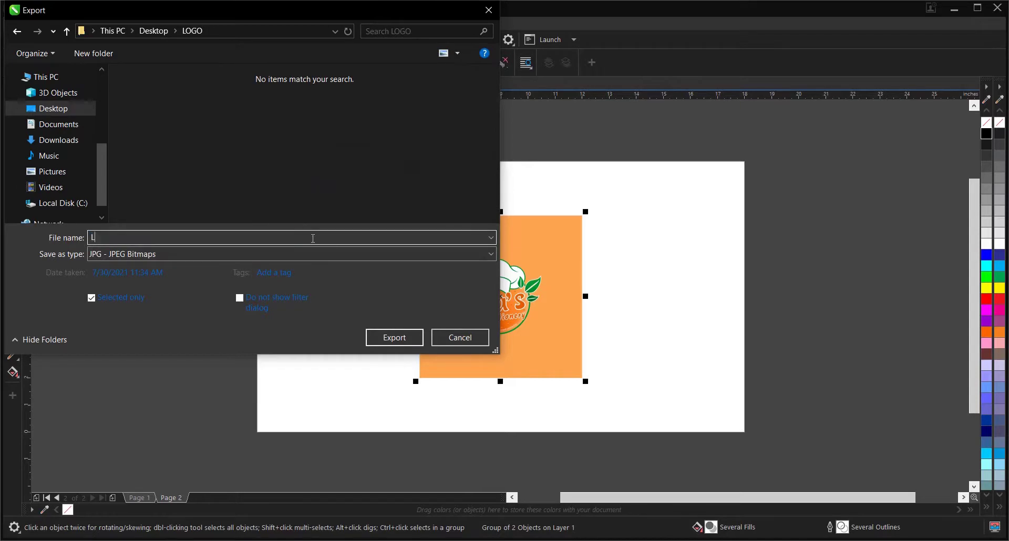
text(OGO 1)
- Apply the High quality JPEG preset with RGB colour and Highest quality in Export to JPEG
click(399, 342)
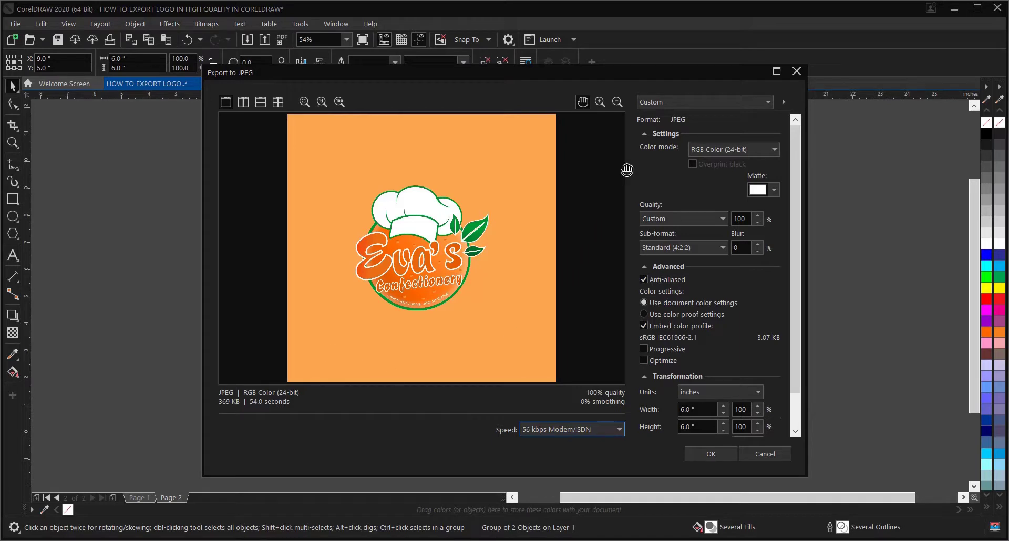
click(679, 101)
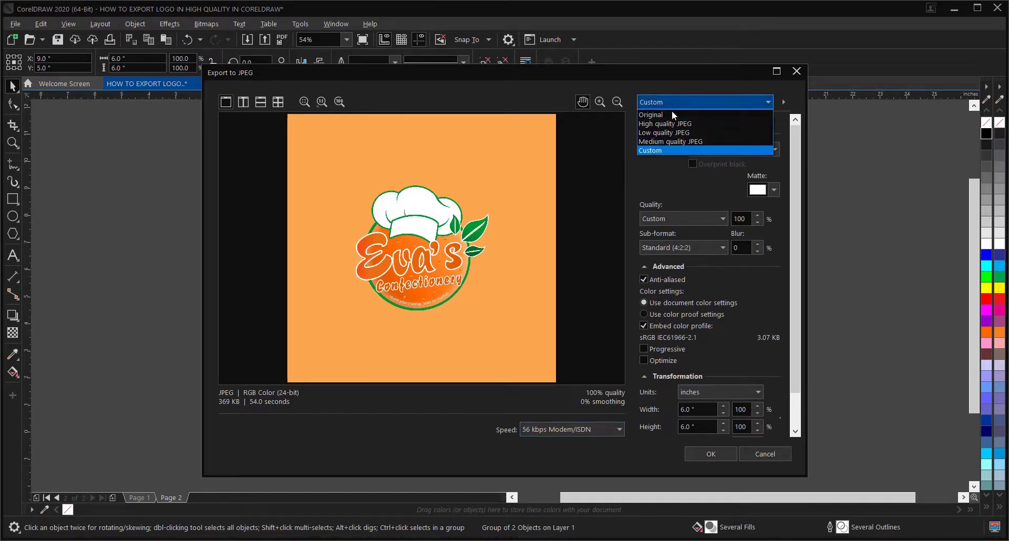
click(669, 127)
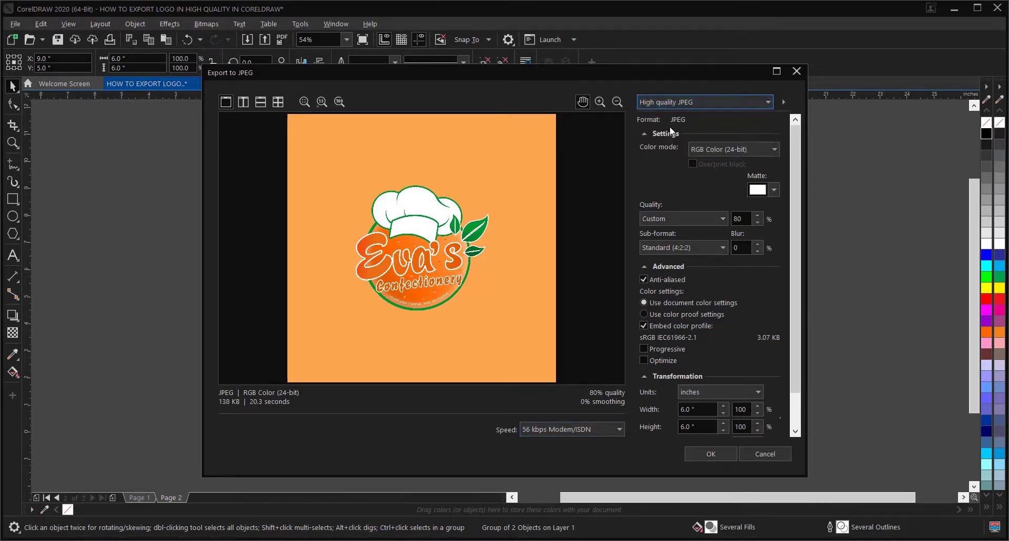
click(722, 148)
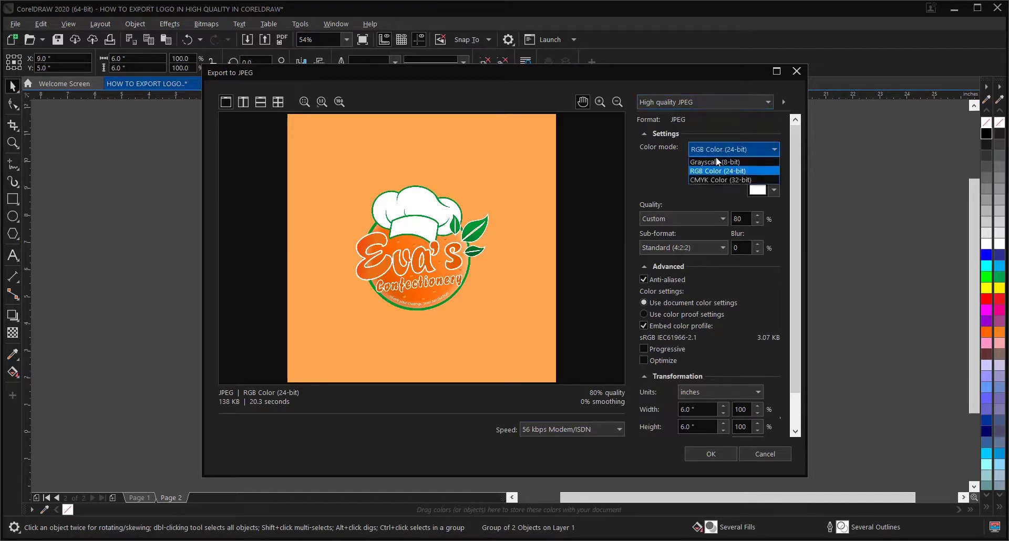
click(710, 171)
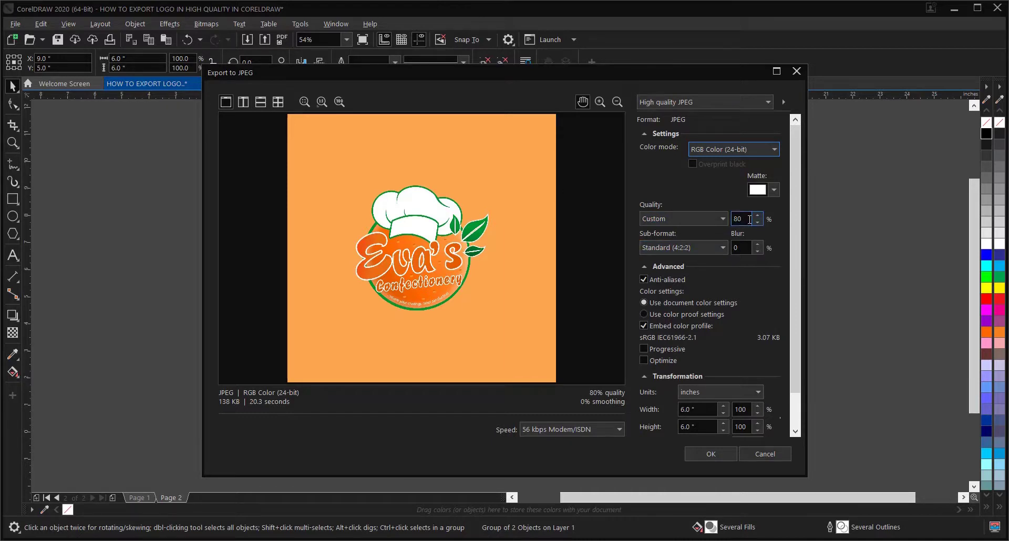
click(720, 219)
click(702, 229)
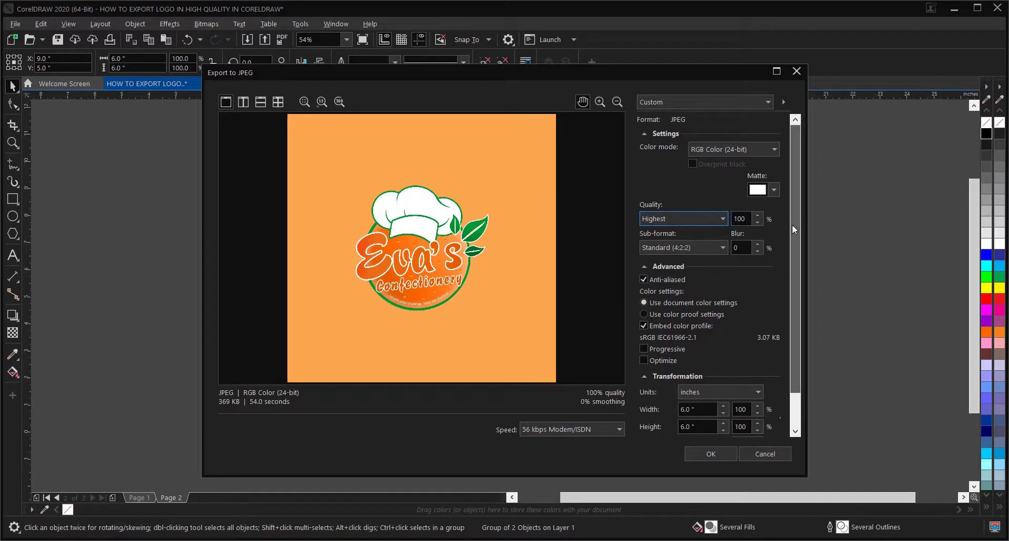
scroll(792, 225, down, 3)
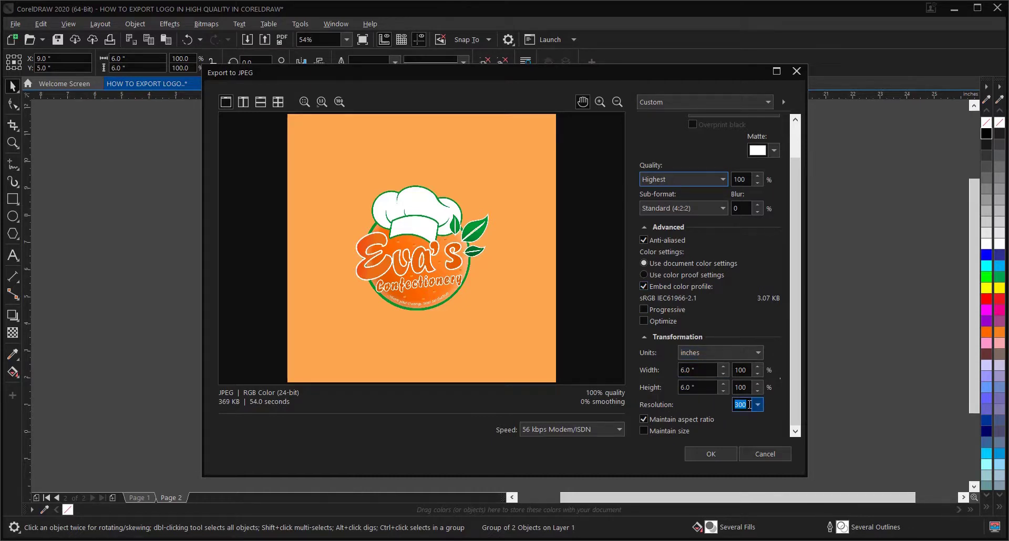
- Maximize the export window and change the resolution from 300 to 600
click(776, 72)
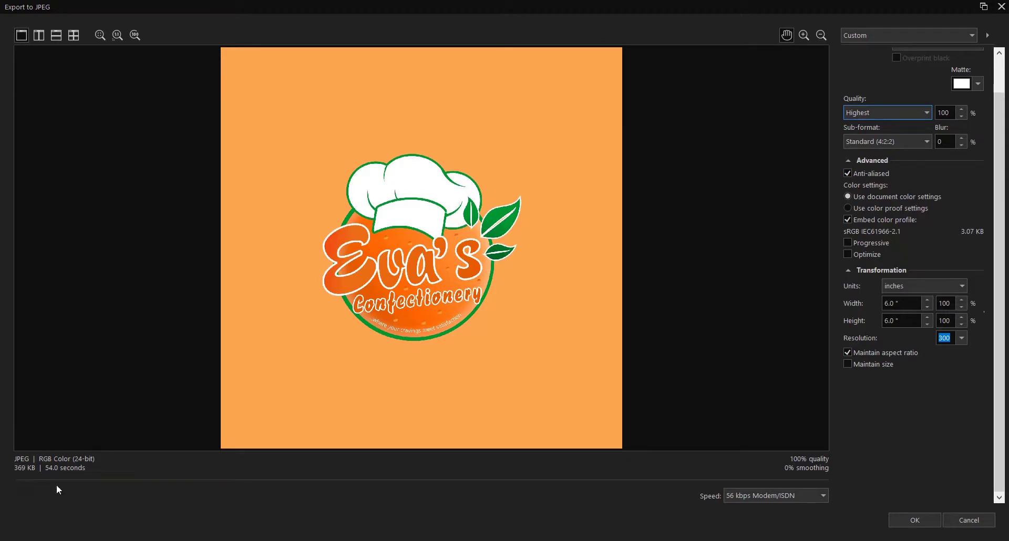
click(954, 338)
drag(952, 338, 928, 345)
text(600)
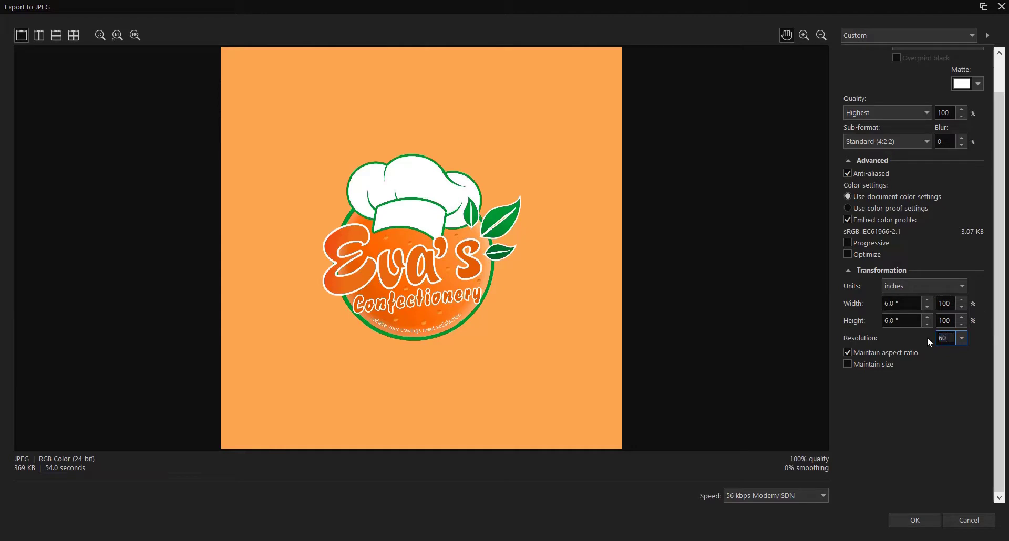
click(940, 286)
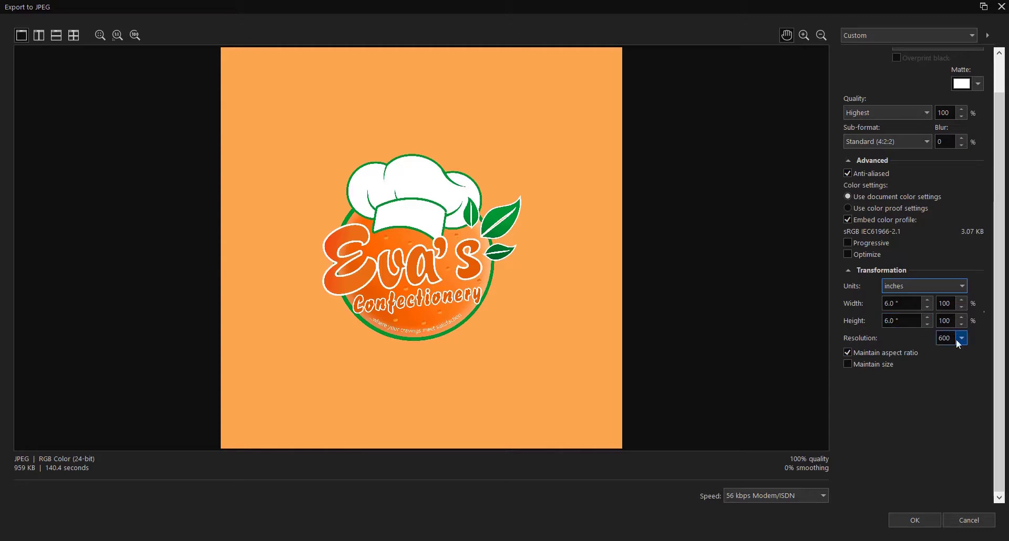
- Raise the resolution to 1000 dpi and complete the LOGO 1 JPEG export
double_click(937, 338)
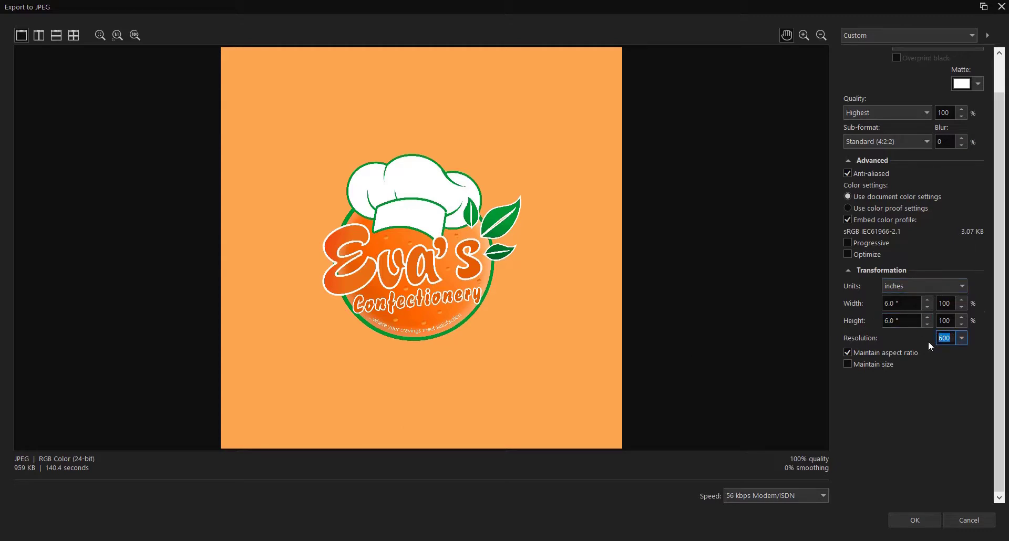
text(1000)
click(922, 288)
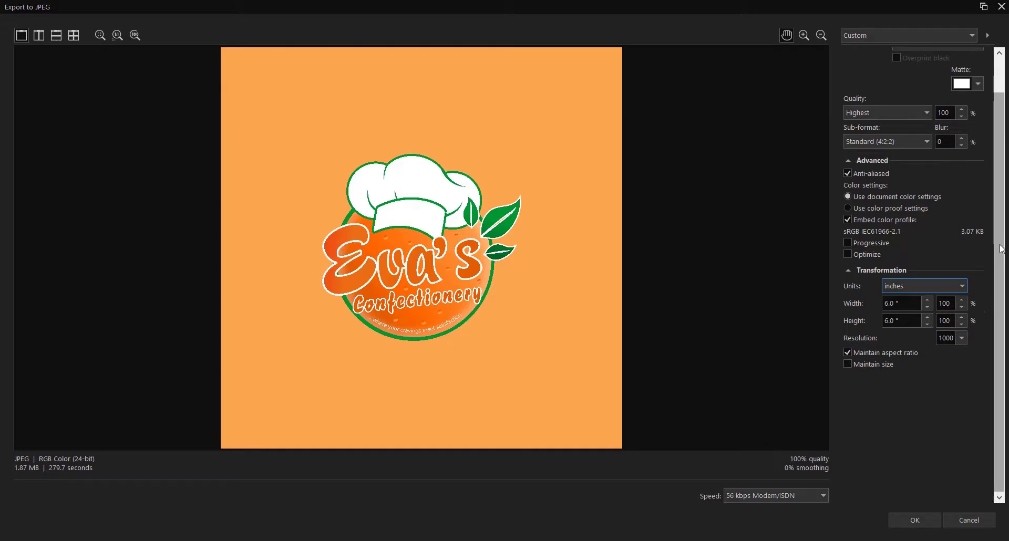
scroll(1001, 254, up, 2)
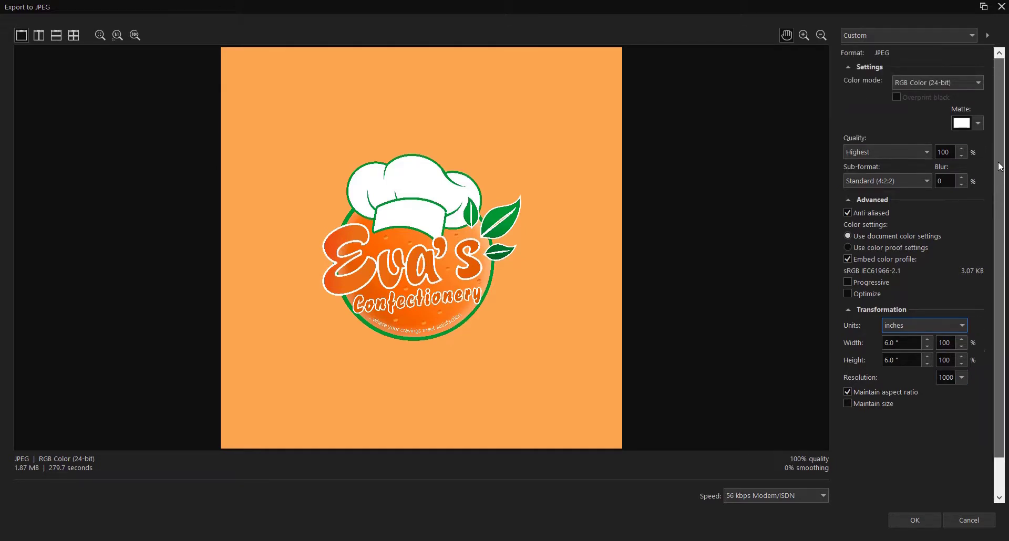
click(907, 518)
click(733, 355)
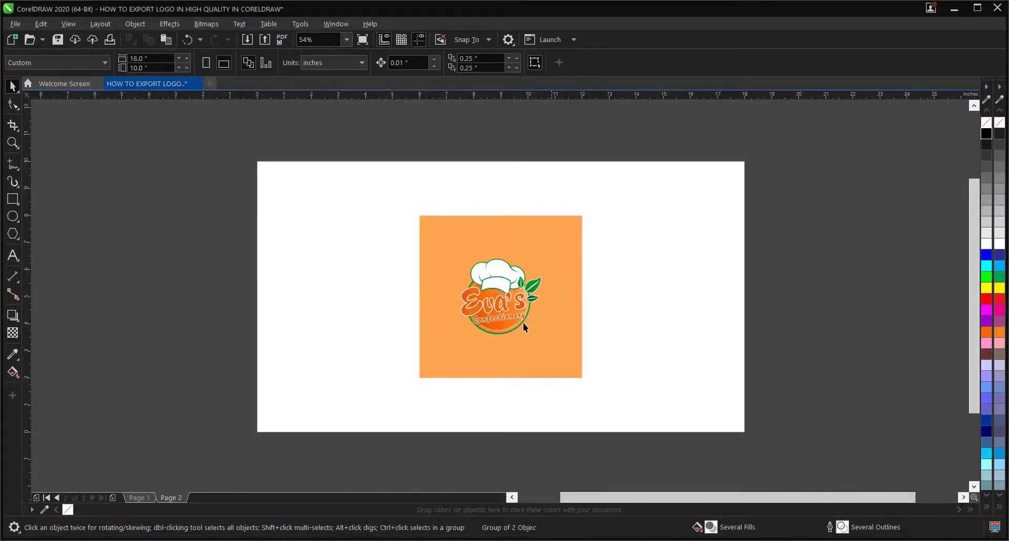
- Select the dark-orange logo on Page 1 and export it, reusing and editing the 'LOGO 1' name
click(137, 498)
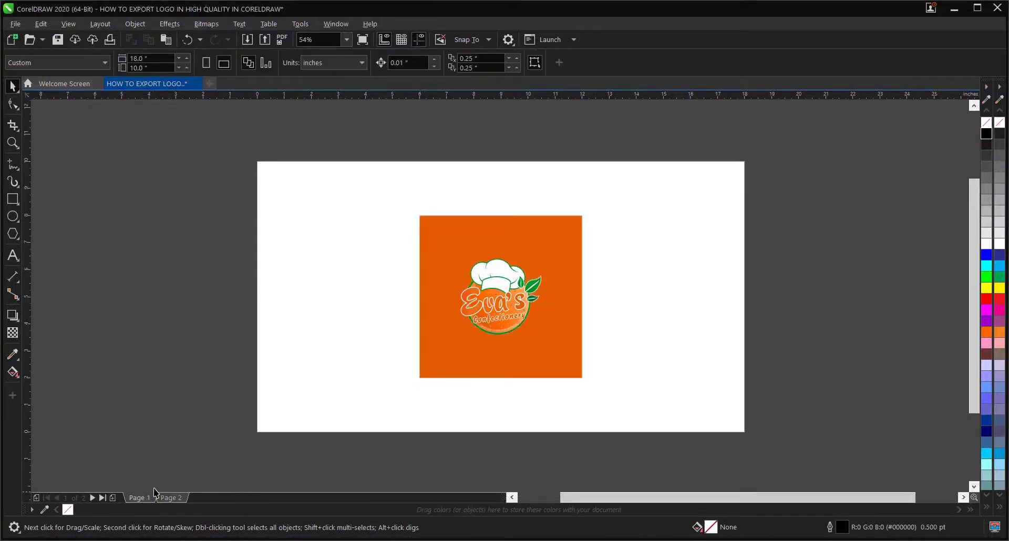
drag(420, 233, 655, 419)
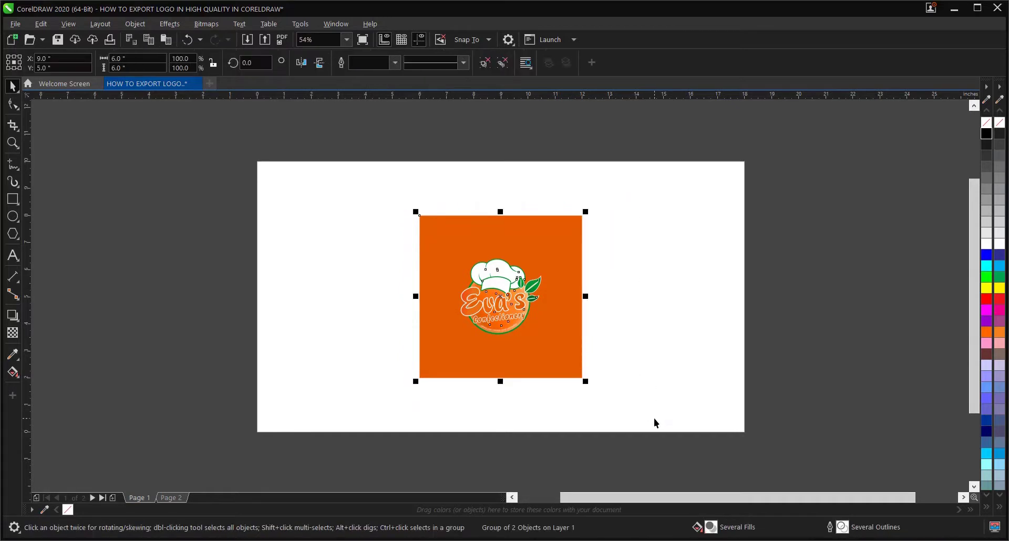
click(265, 42)
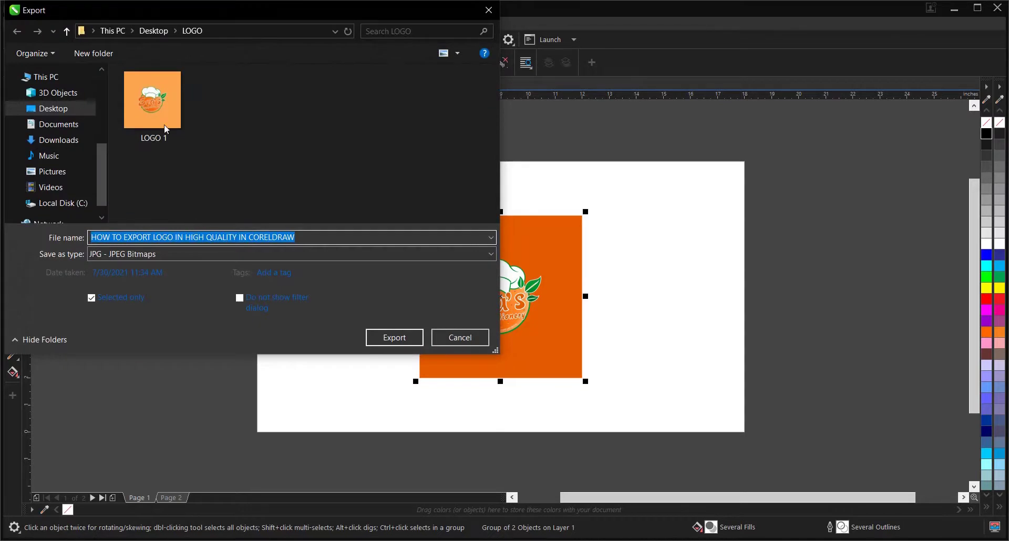
click(151, 112)
click(115, 237)
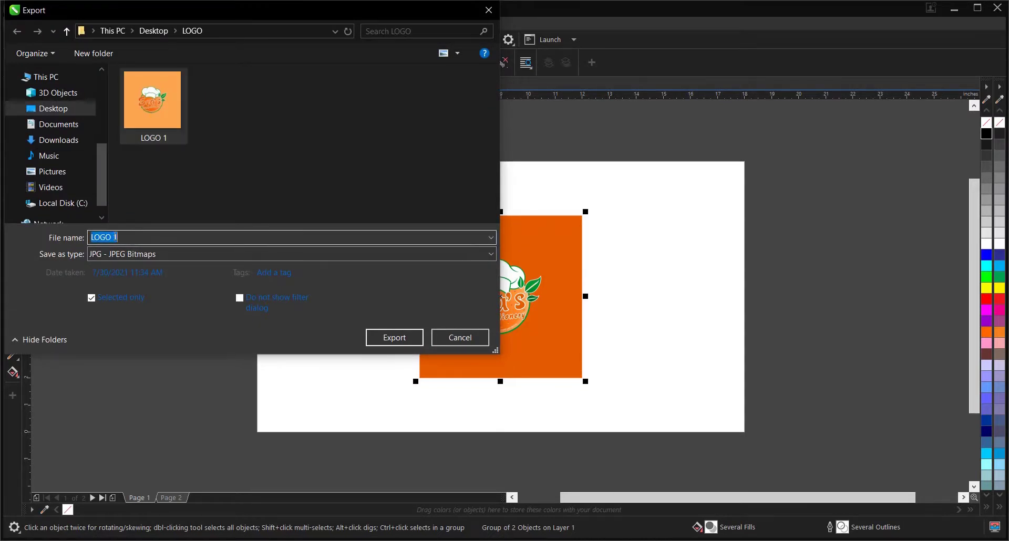
drag(112, 237, 119, 236)
- Name the export 'LOGO 2' and set the JPEG quality to Highest
text(2)
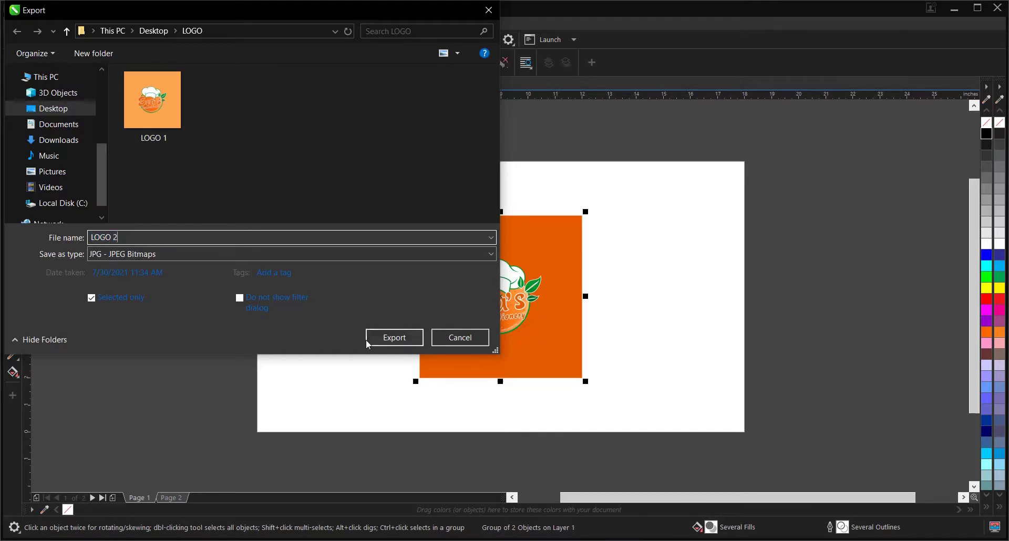
click(386, 337)
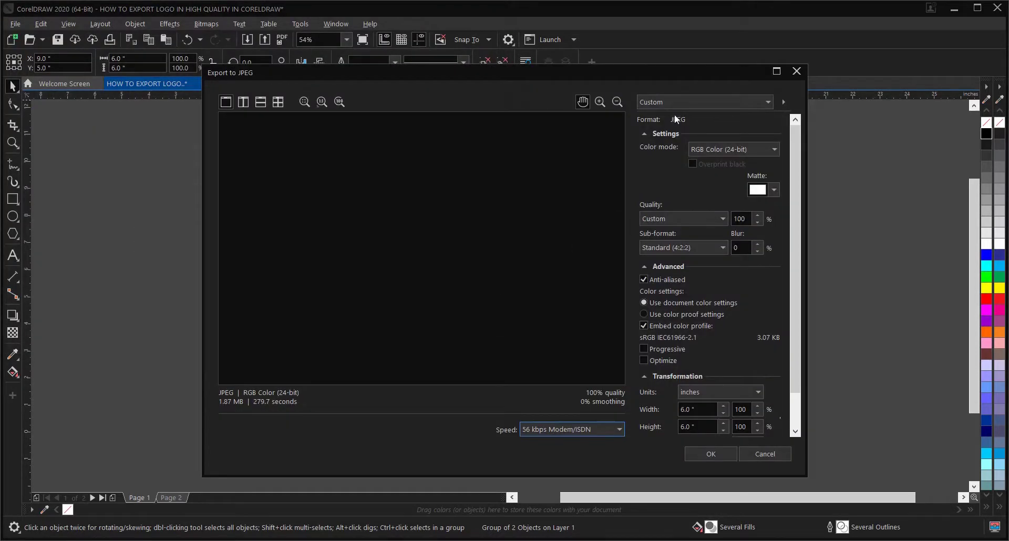
click(705, 219)
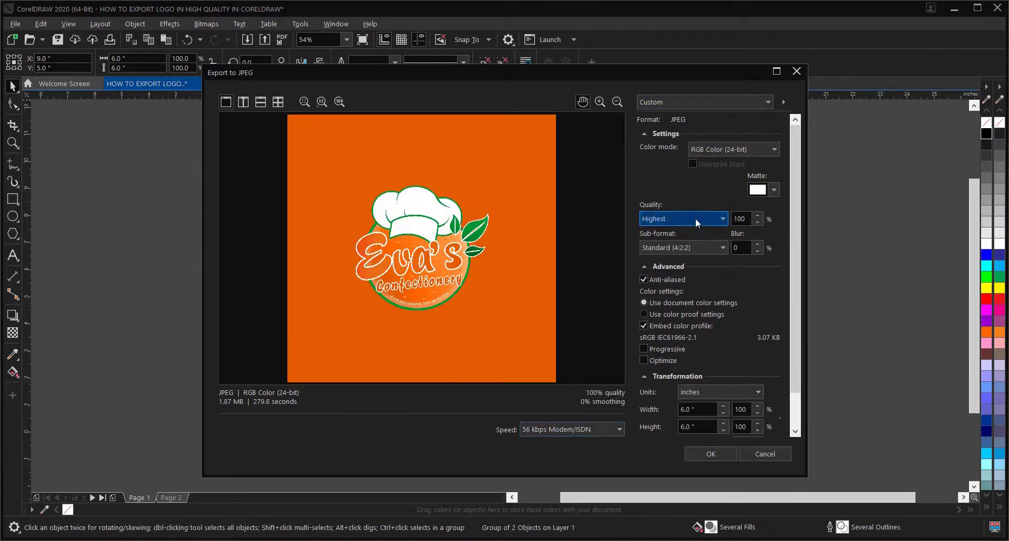
click(695, 219)
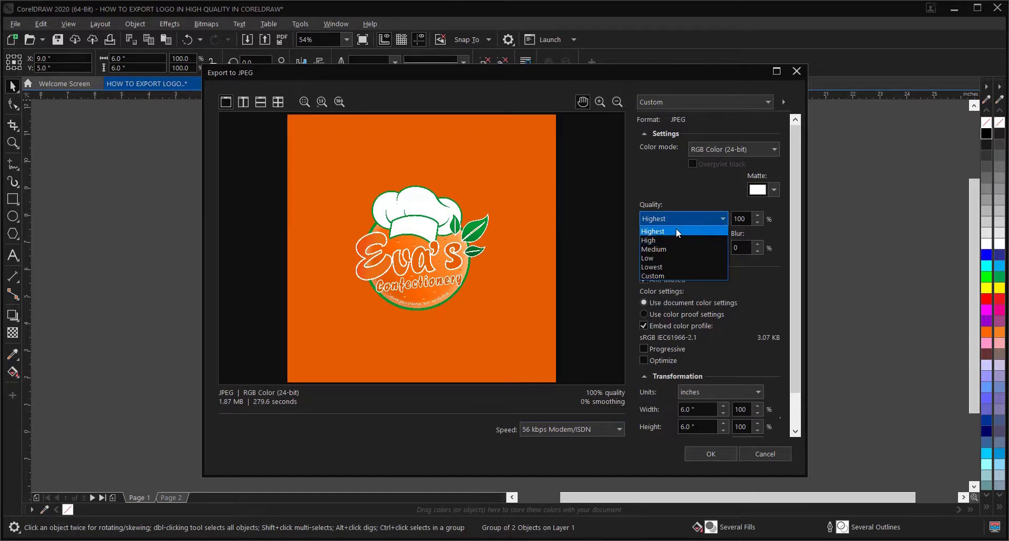
click(681, 219)
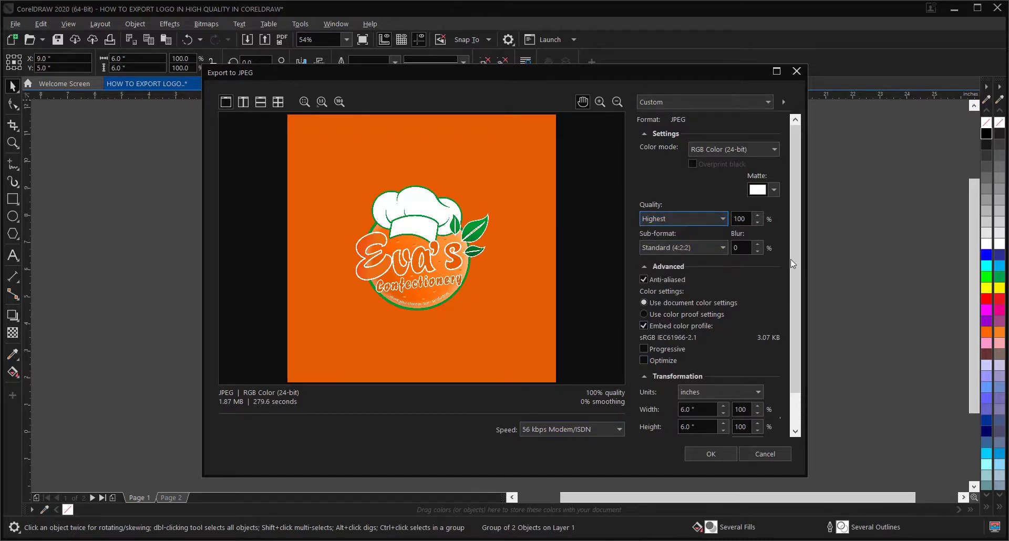
- Set the resolution to 300 dpi and finish exporting LOGO 2
scroll(791, 293, down, 2)
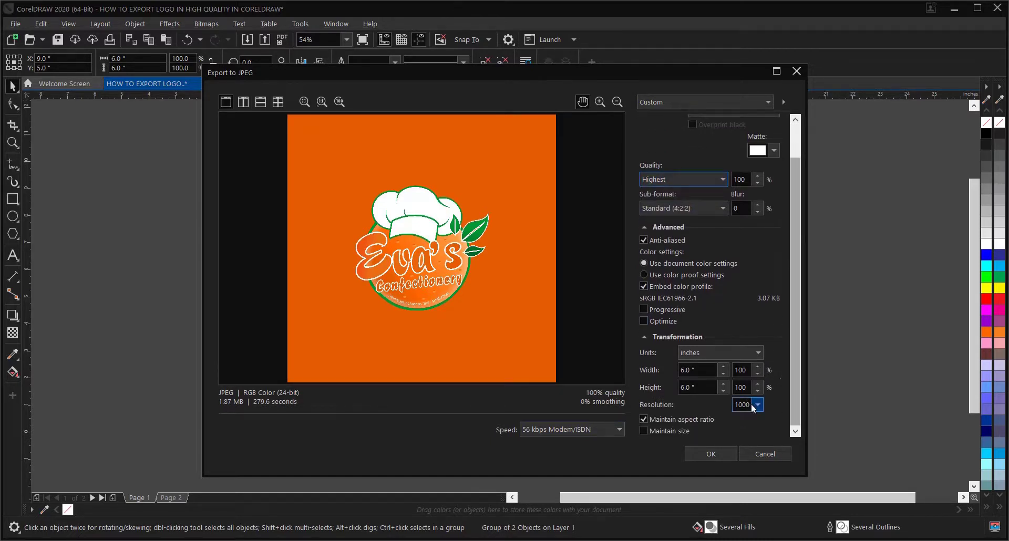
drag(749, 405, 735, 406)
text(00)
key(Tab)
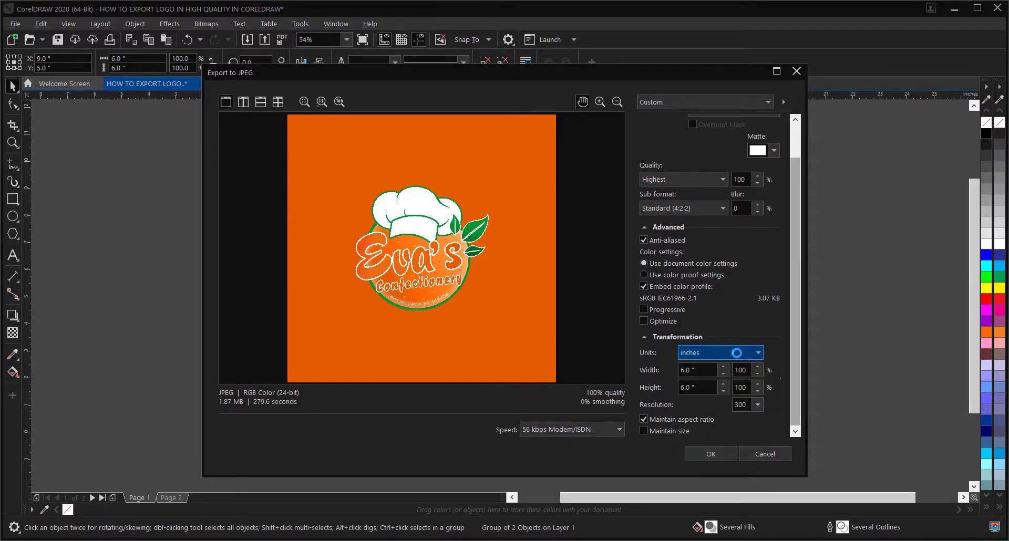
click(777, 71)
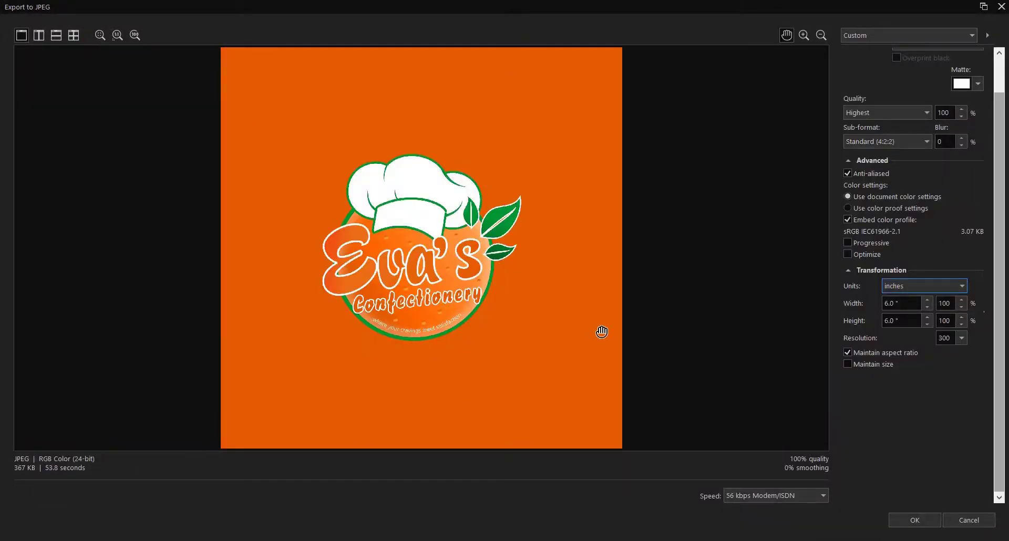
click(928, 521)
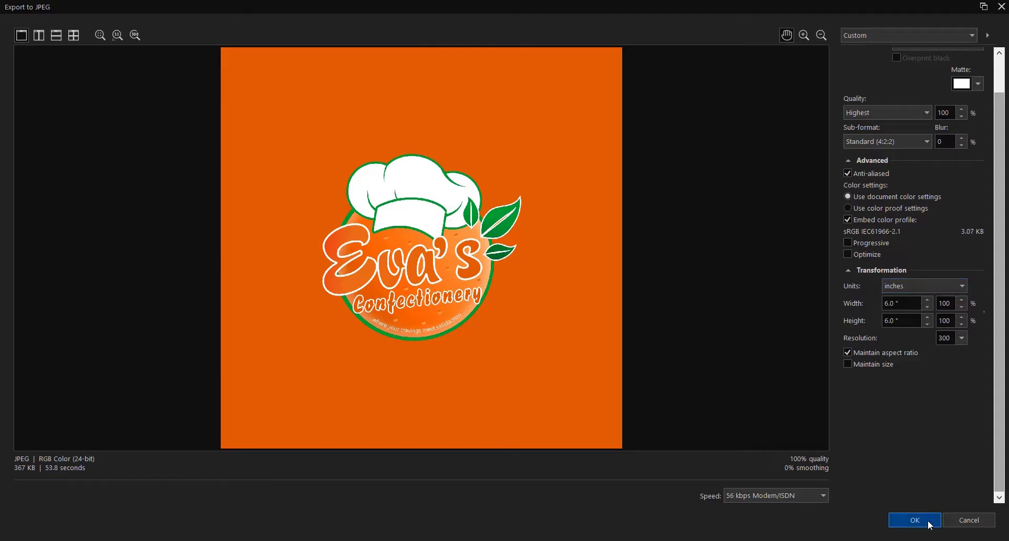
- Minimize CorelDRAW, open the desktop LOGO folder, and open LOGO 1 in Photos
click(871, 393)
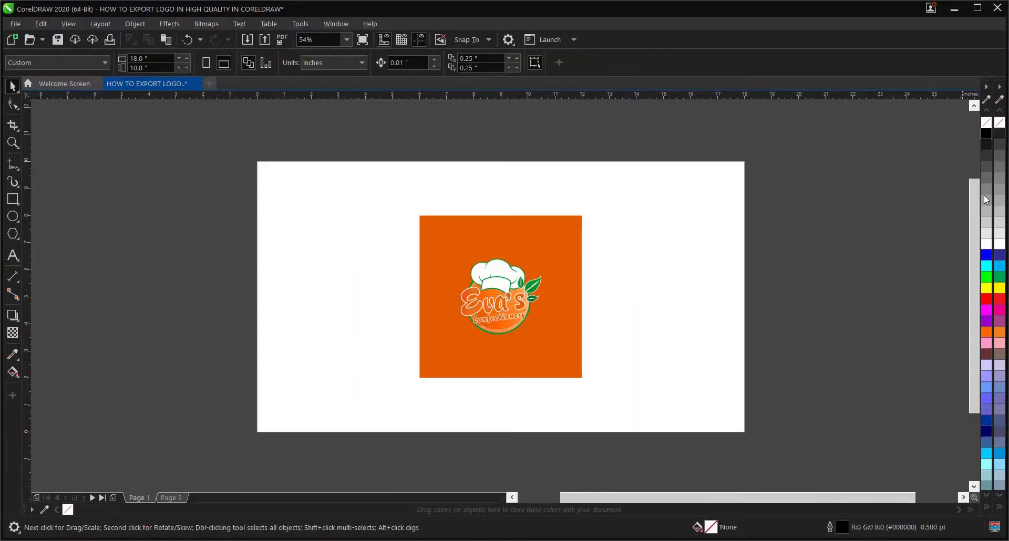
click(956, 8)
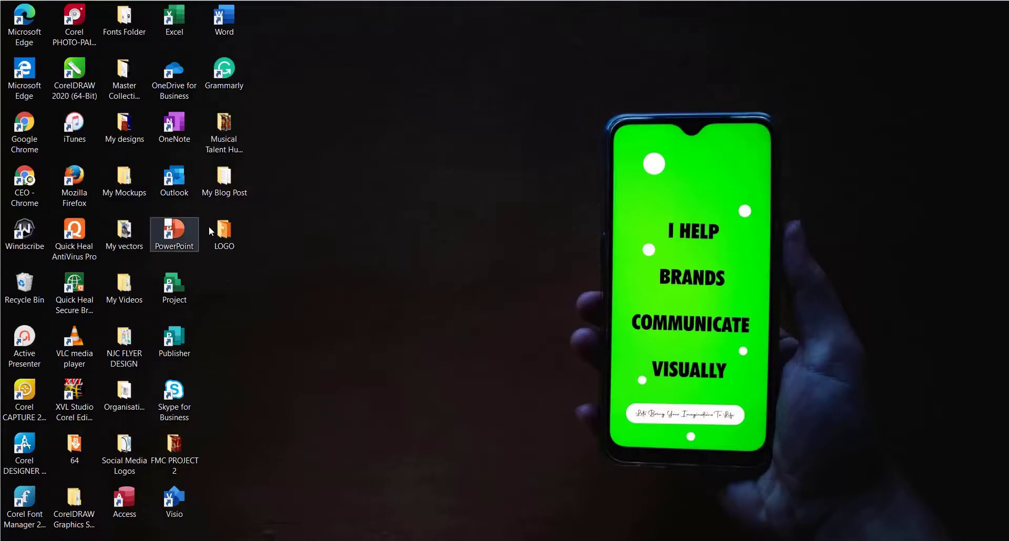
double_click(229, 233)
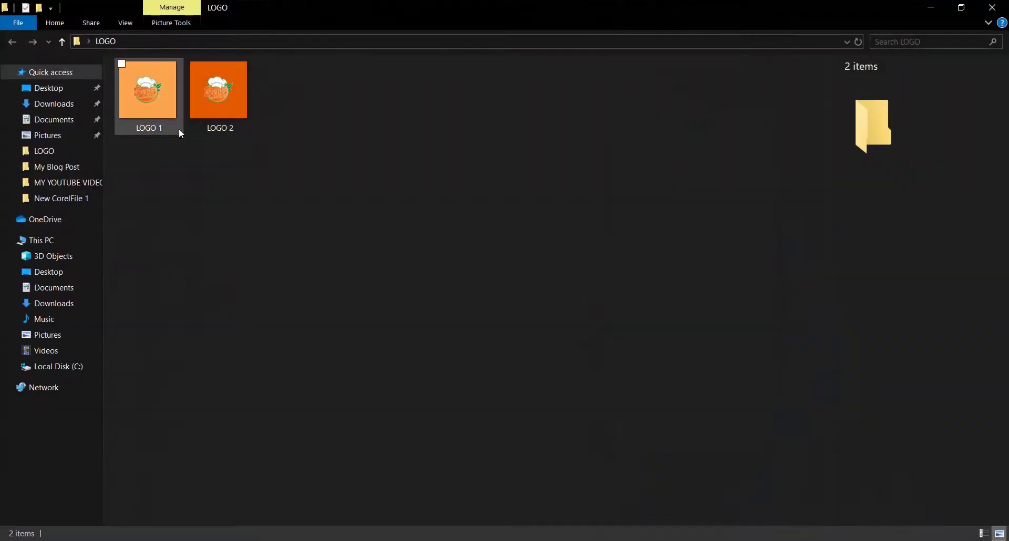
mouse_move(147, 90)
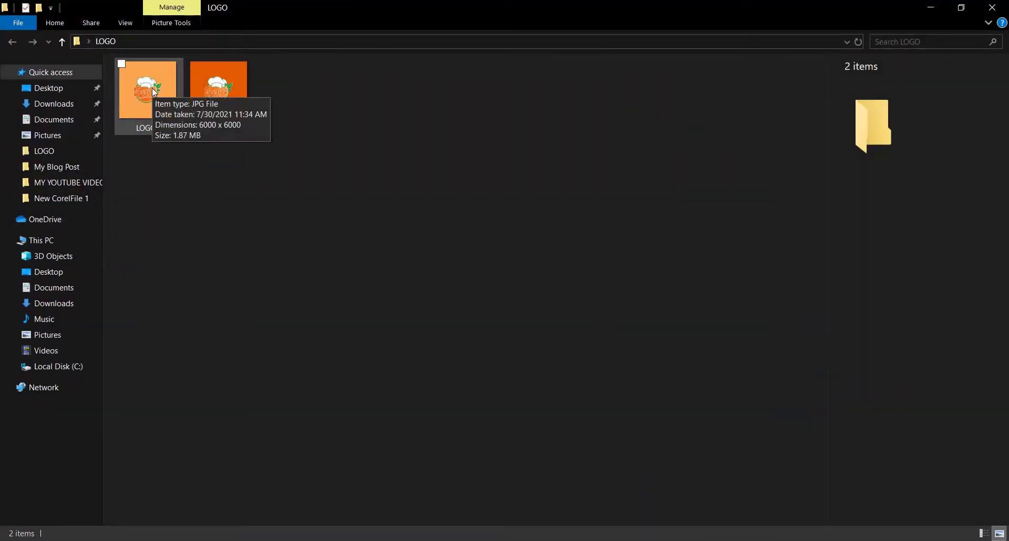
double_click(154, 92)
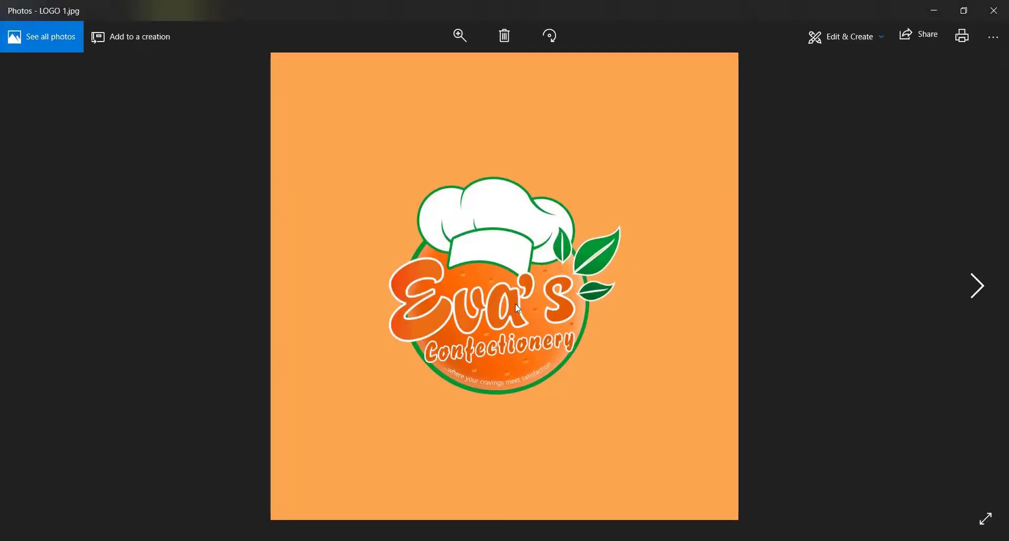
- Zoom in and out across the 6000×6000 LOGO 1 image, then close Photos
scroll(491, 315, up, 1)
scroll(491, 314, up, 2)
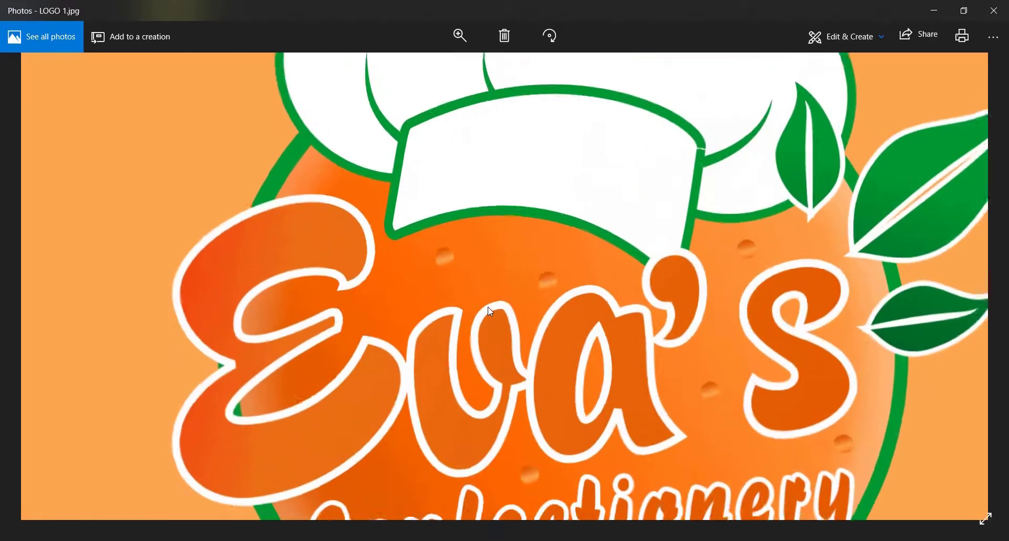
scroll(491, 310, up, 3)
scroll(490, 310, down, 2)
scroll(490, 310, down, 2)
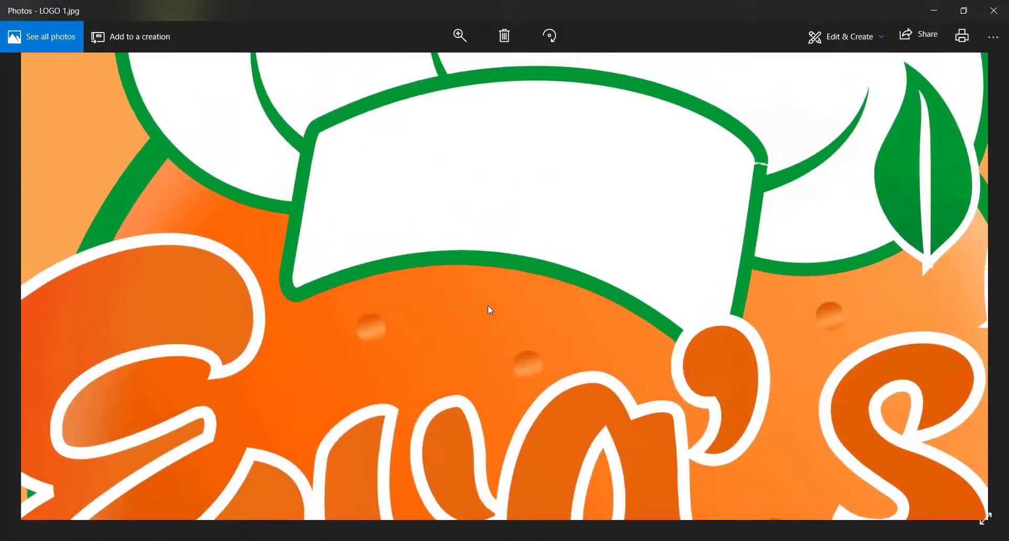
scroll(490, 310, up, 2)
scroll(491, 310, up, 1)
scroll(491, 310, down, 2)
scroll(490, 310, up, 2)
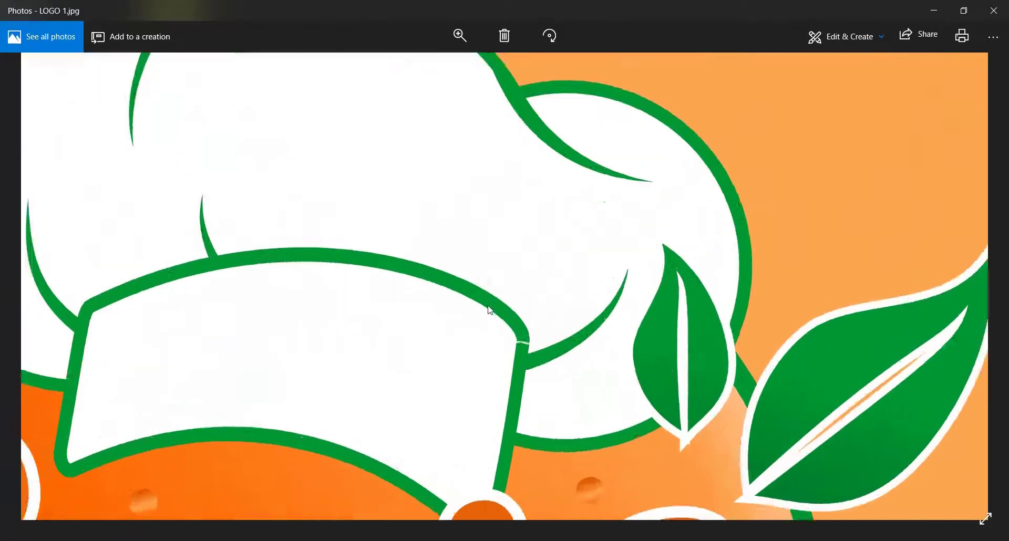
scroll(490, 310, down, 1)
scroll(490, 310, down, 2)
scroll(491, 310, down, 2)
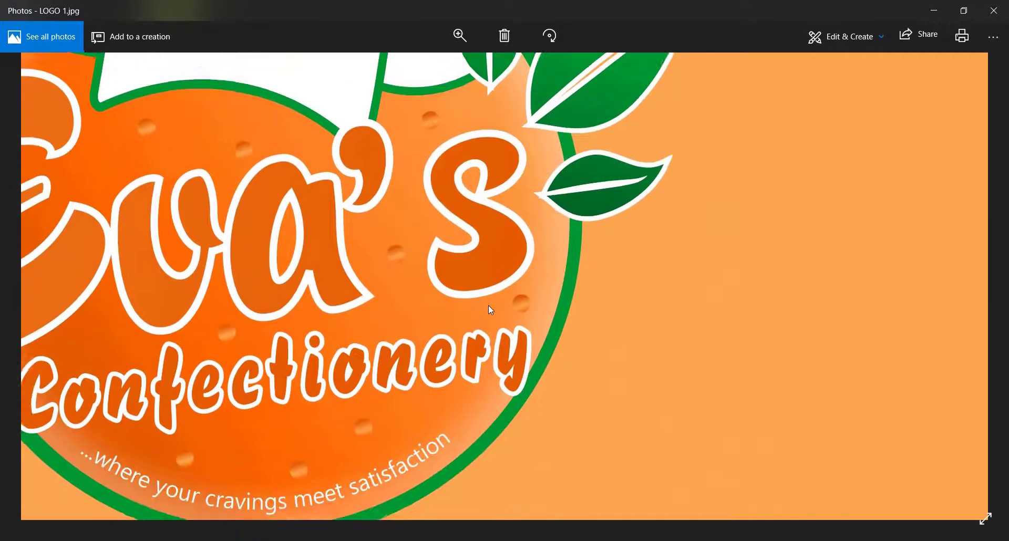
scroll(491, 310, up, 1)
scroll(490, 311, up, 1)
scroll(488, 310, down, 1)
scroll(484, 310, down, 2)
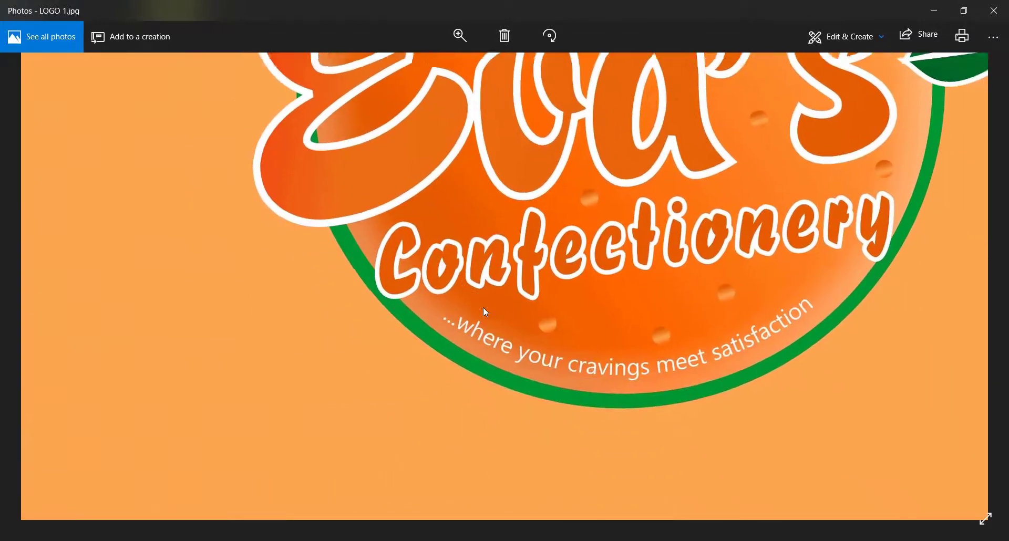
scroll(485, 311, up, 2)
scroll(484, 308, up, 2)
key(alt+F4)
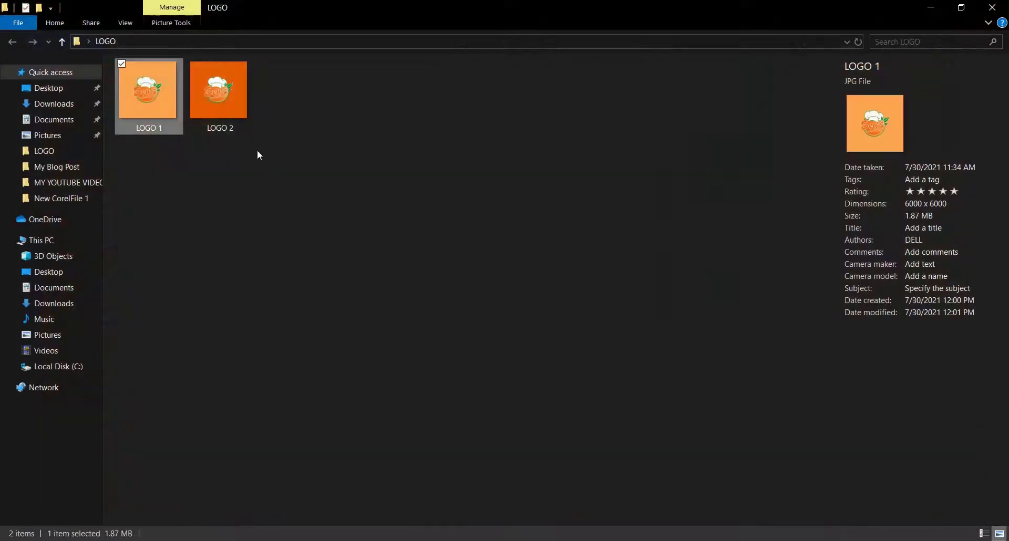
- Open LOGO 2 in Photos and zoom in on its Eva's lettering, chef hat and leaves
click(229, 86)
double_click(229, 85)
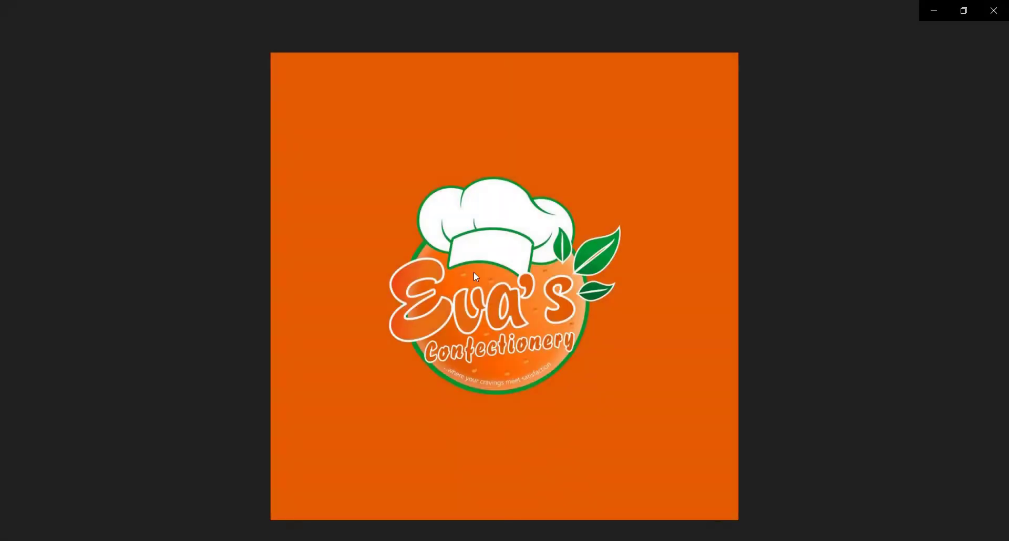
scroll(474, 273, up, 3)
scroll(475, 272, up, 1)
scroll(475, 272, down, 1)
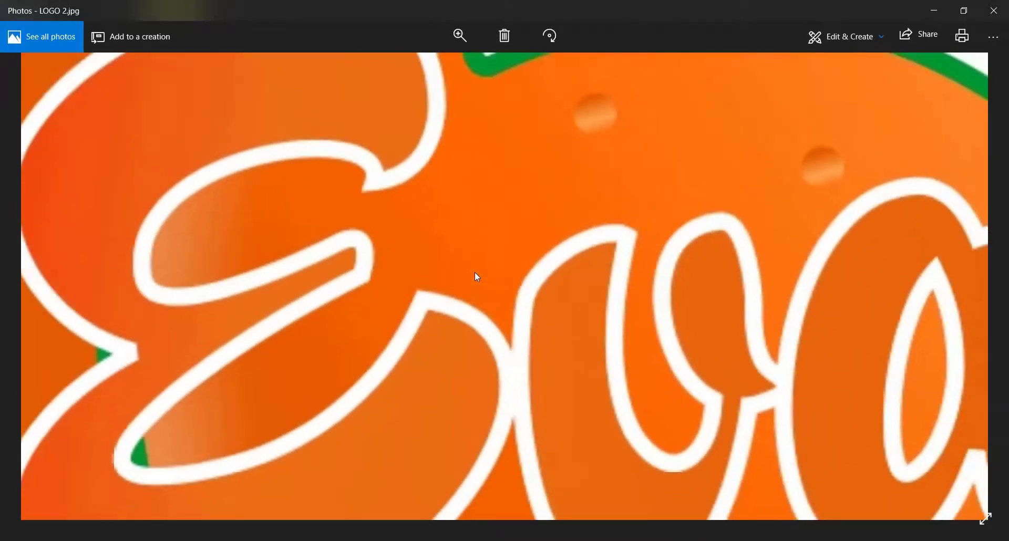
scroll(474, 272, down, 1)
scroll(475, 273, up, 2)
scroll(476, 276, down, 2)
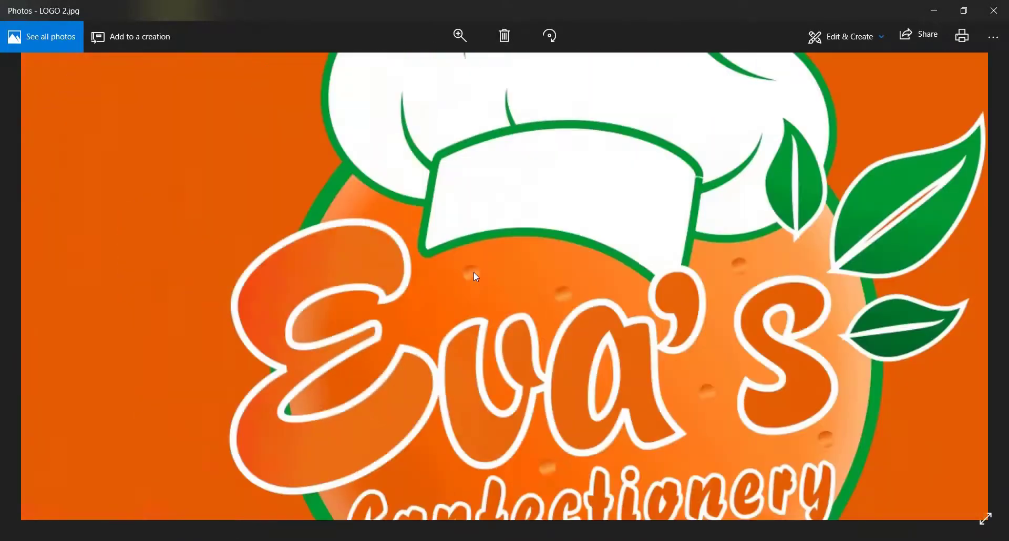
scroll(475, 276, up, 1)
scroll(476, 276, down, 1)
scroll(476, 277, down, 1)
scroll(476, 277, up, 2)
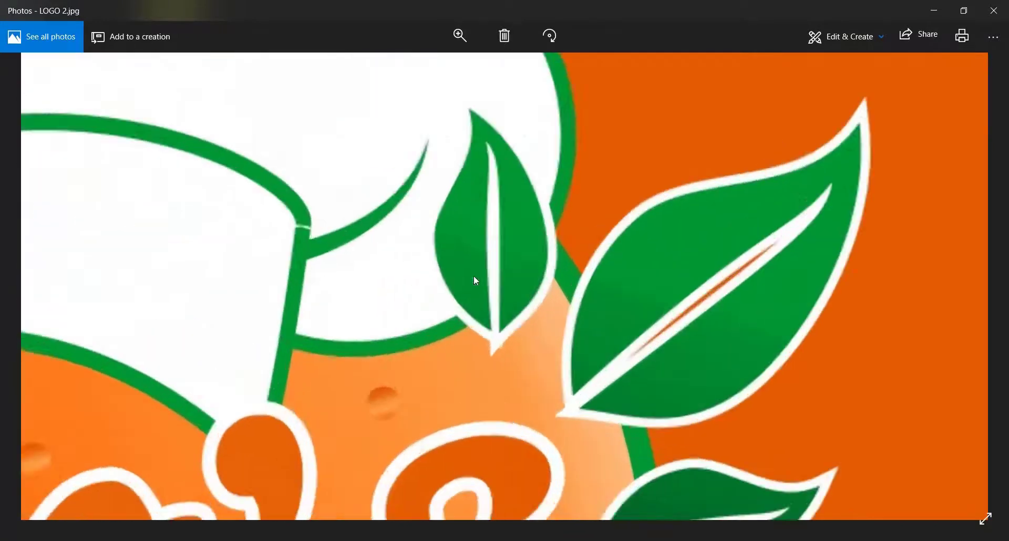
scroll(476, 277, up, 1)
scroll(477, 281, up, 1)
scroll(477, 284, down, 1)
scroll(477, 284, down, 1)
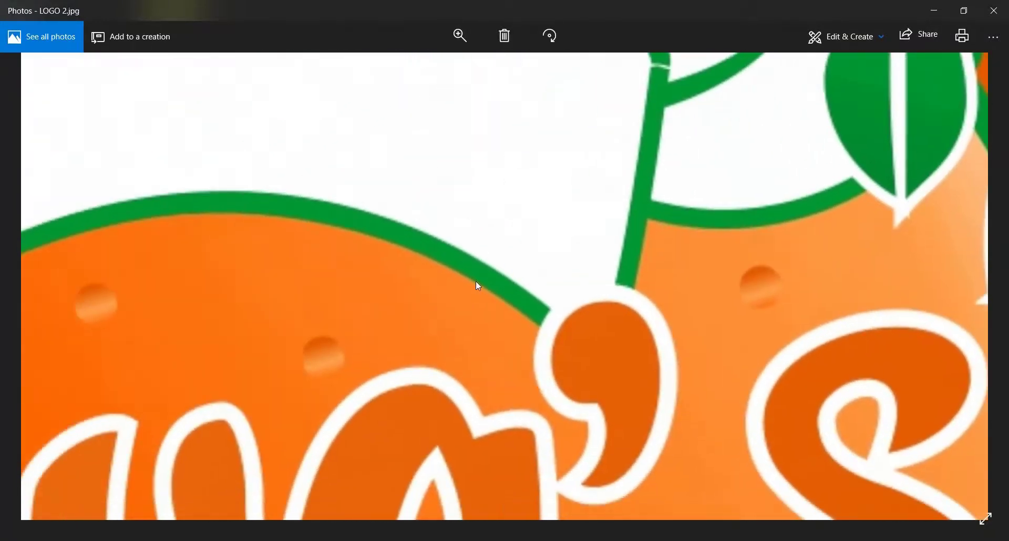
scroll(477, 284, up, 1)
scroll(478, 286, up, 1)
scroll(479, 286, down, 2)
scroll(478, 287, down, 2)
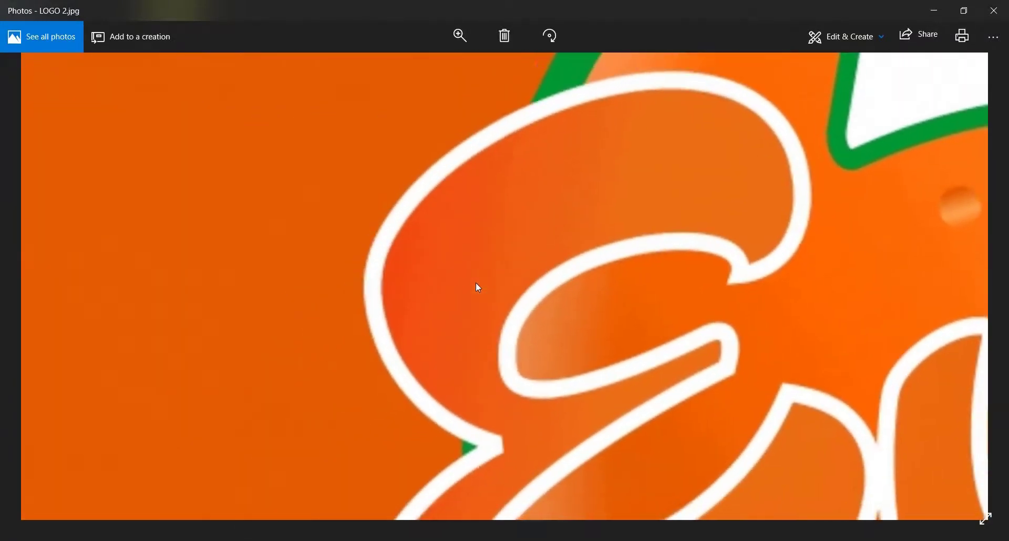
scroll(478, 287, down, 2)
scroll(478, 287, down, 2)
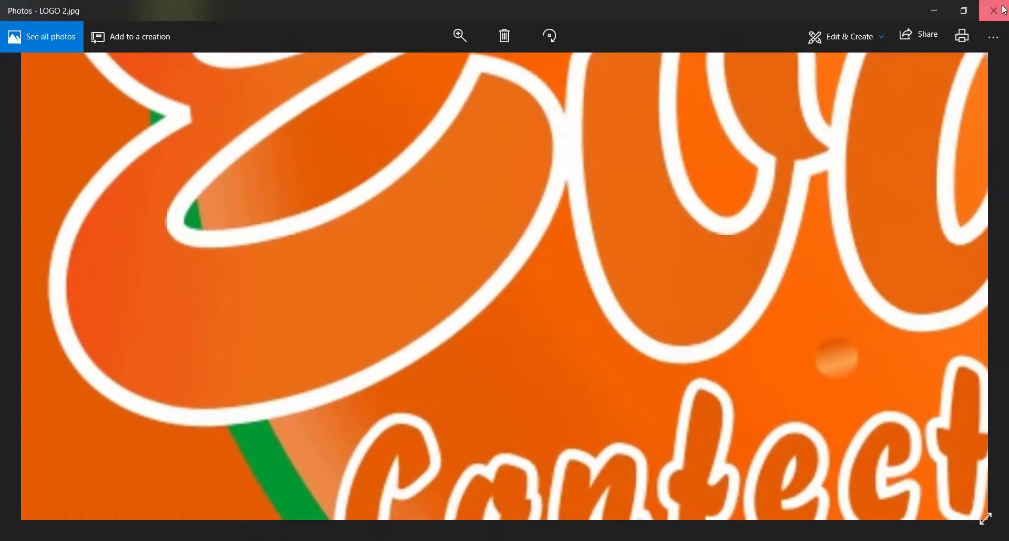
- Close Photos and compare LOGO 1 (6000×6000, 1.87 MB) with LOGO 2 (1800×1800, 374 KB)
click(994, 11)
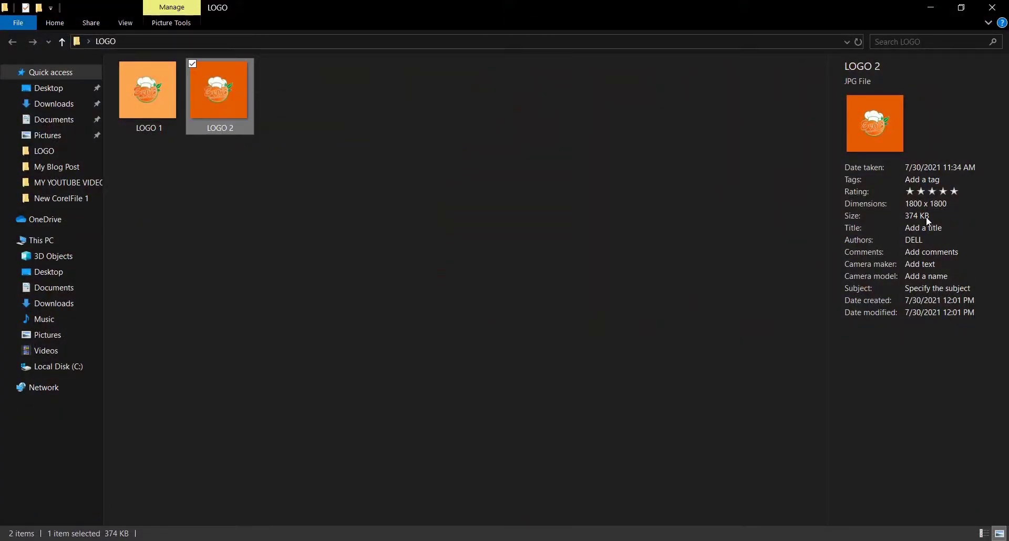
click(143, 102)
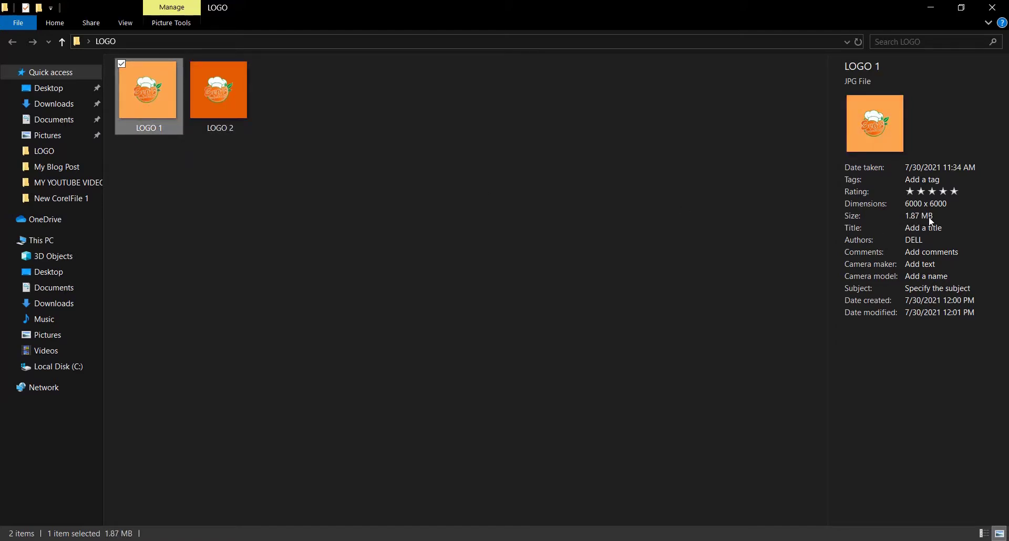
- View LOGO 1 in Photos, zooming across its lettering, chef hat and leaves, then close it
double_click(146, 91)
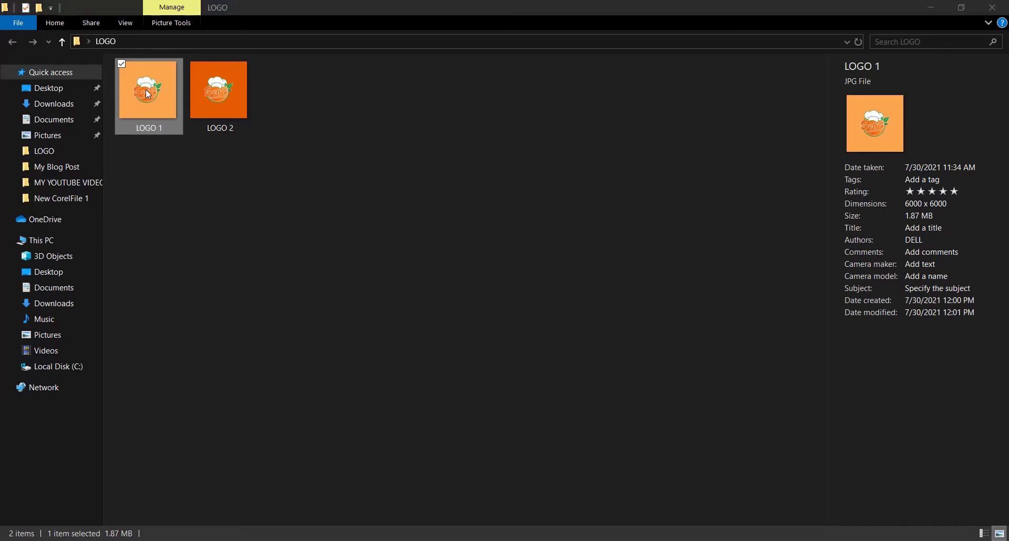
scroll(538, 290, up, 5)
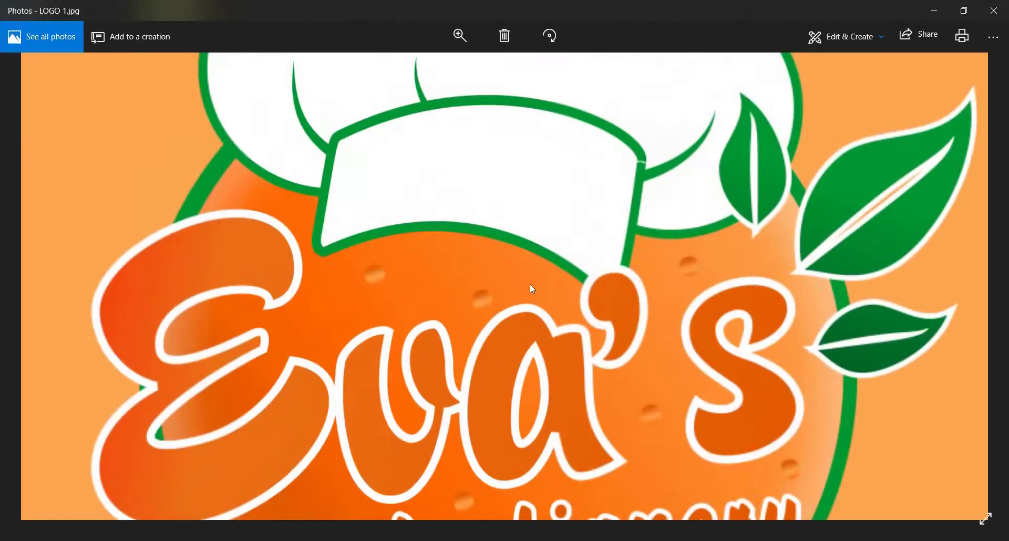
scroll(530, 285, up, 2)
scroll(530, 285, down, 2)
scroll(534, 289, right, 10)
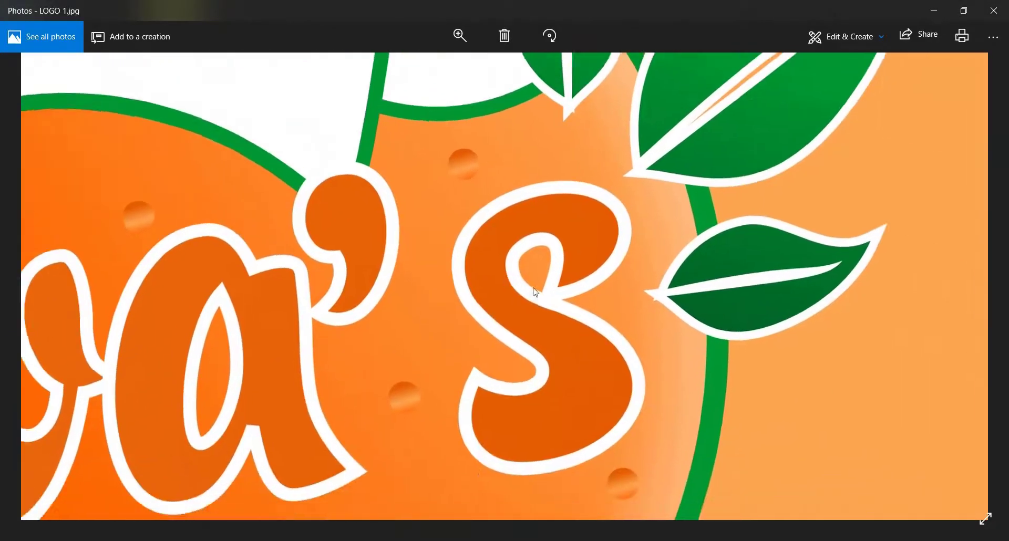
scroll(536, 292, down, 3)
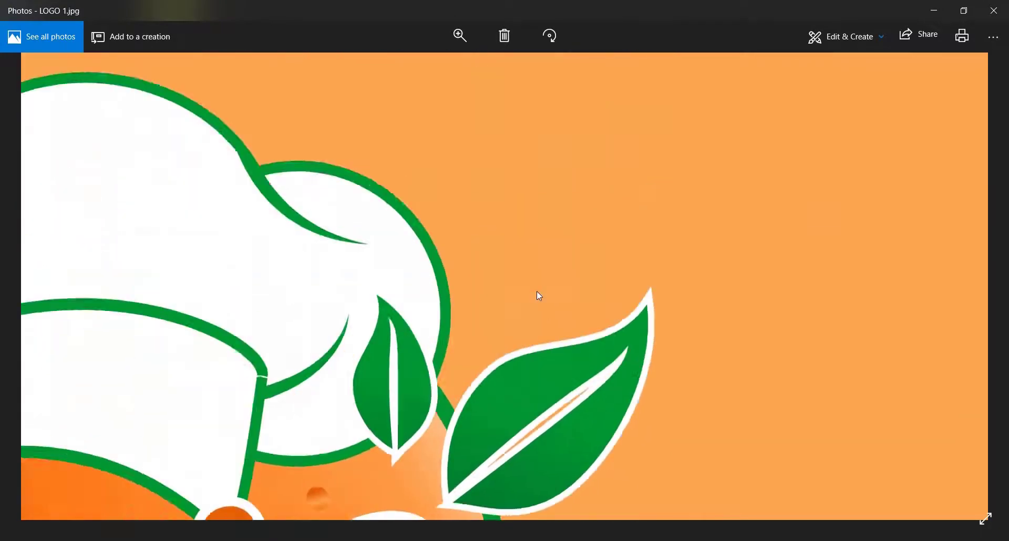
scroll(537, 294, down, 2)
scroll(537, 294, up, 5)
scroll(536, 303, down, 2)
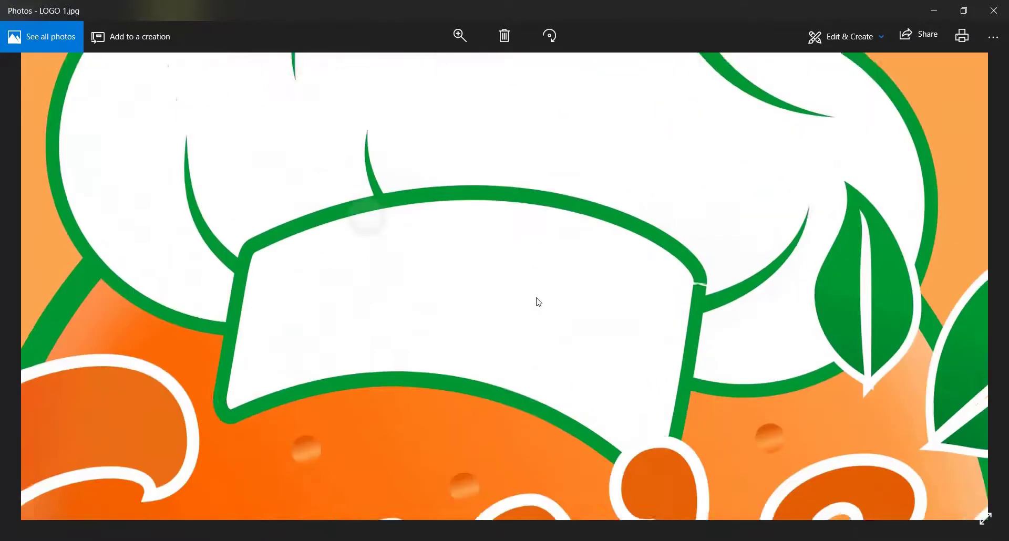
scroll(536, 303, down, 3)
scroll(536, 302, up, 2)
scroll(535, 303, up, 2)
scroll(533, 297, down, 2)
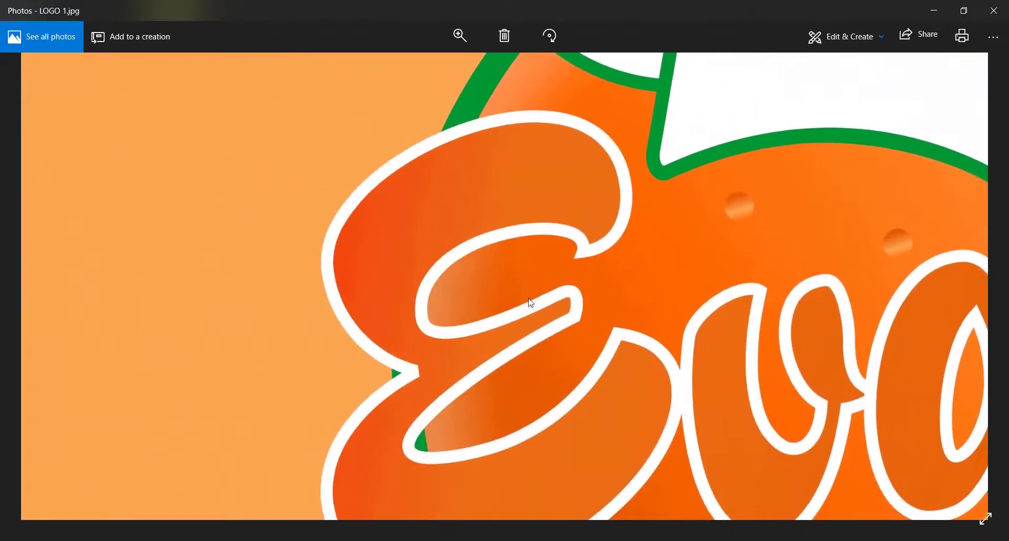
scroll(528, 299, up, 2)
click(1004, 5)
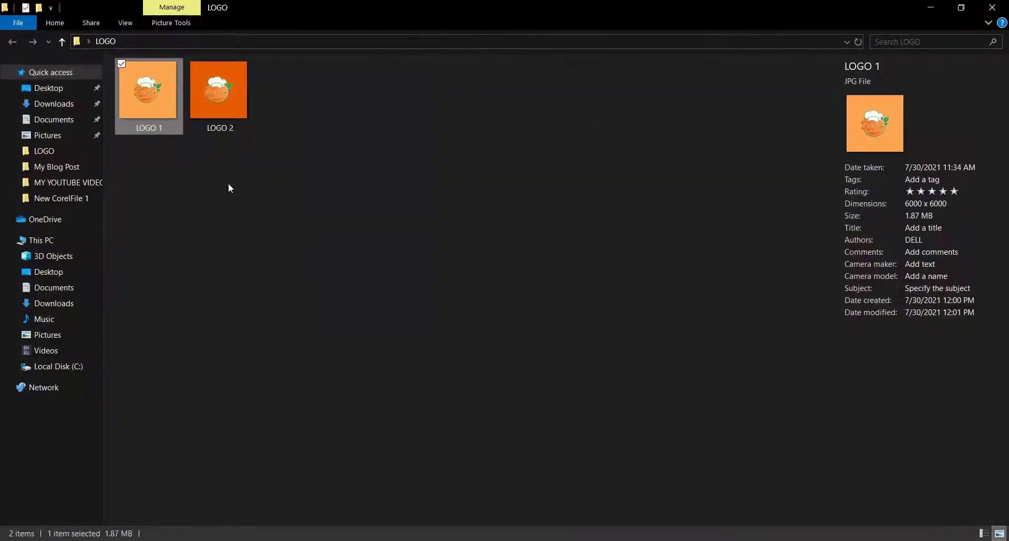
- Close the LOGO folder and zoom the CorelDRAW view in around the orange logo
click(228, 183)
key(alt+F4)
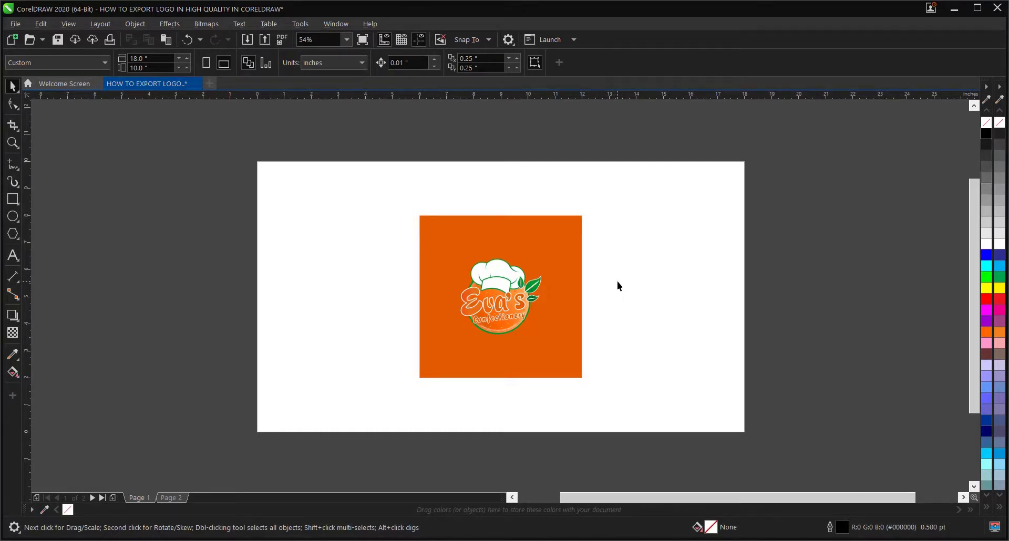
key(z)
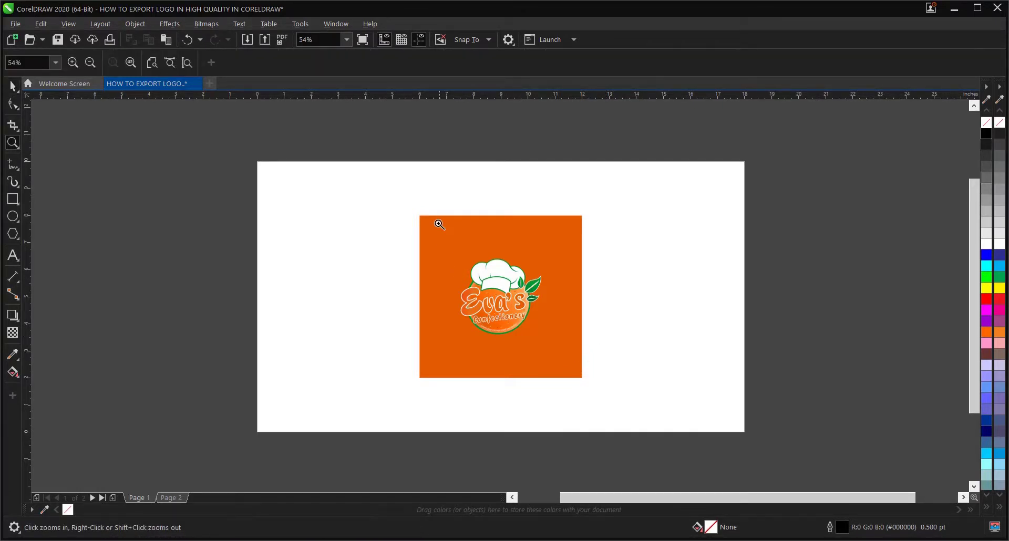
drag(411, 206, 606, 398)
- Switch to Page 2, showing the logo on its light-orange background
key(space)
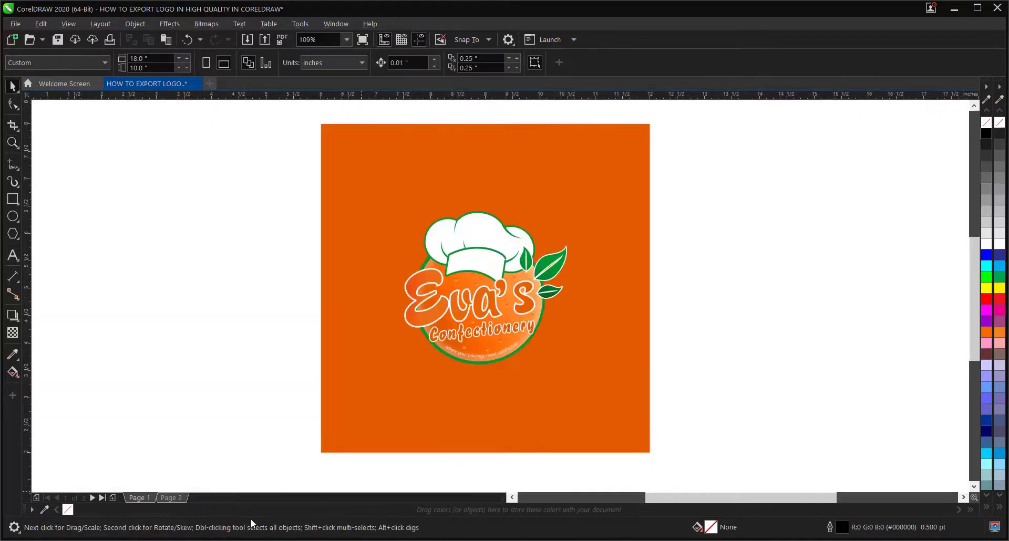
click(170, 498)
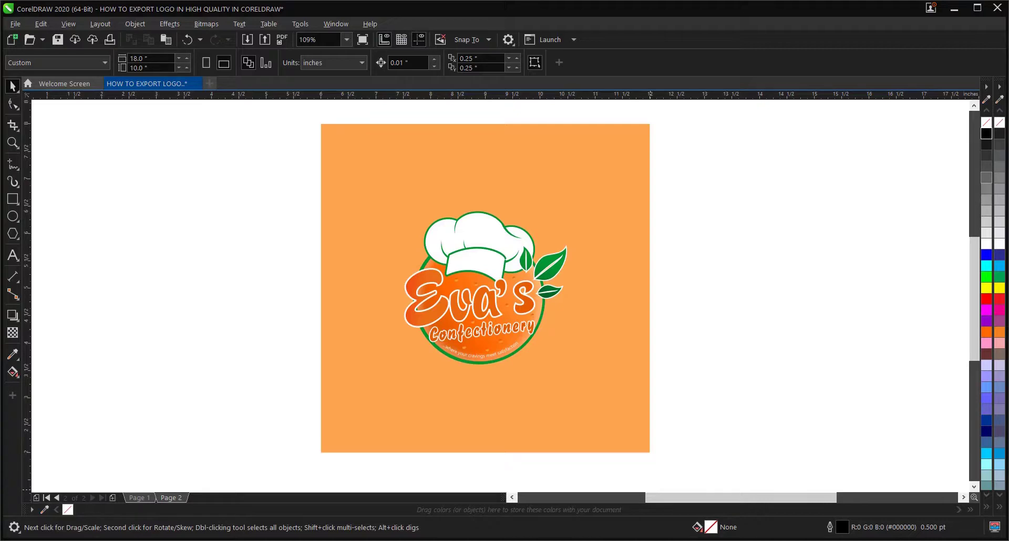
click(836, 528)
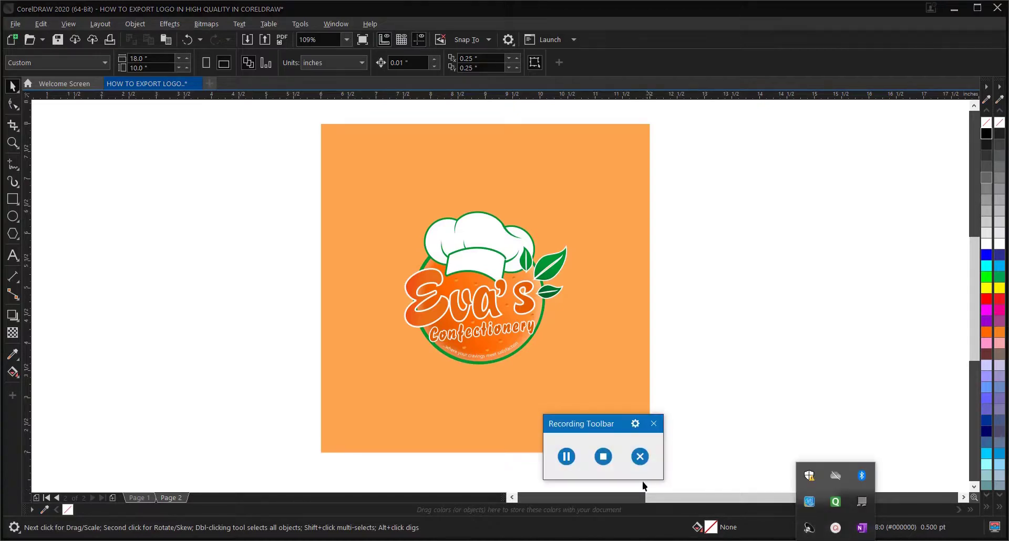